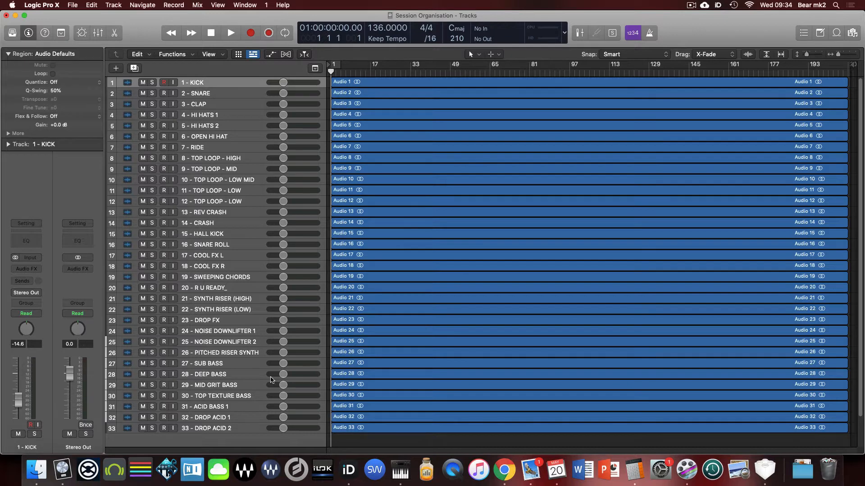
Examine the waveforms of the drum and loop tracks close up and the arrangement of all tracks in overview.
{"action": "key", "text": "super+Down"}
{"action": "key", "text": "super+Down"}
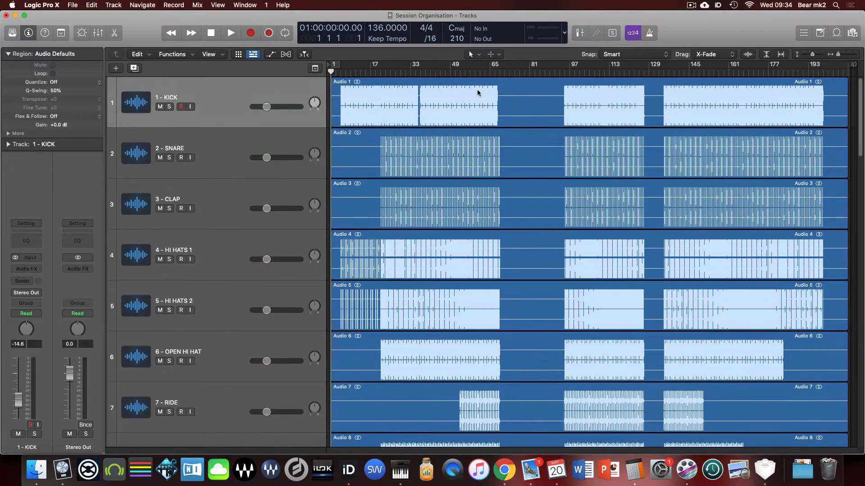
{"action": "left_click", "coordinate": [442, 72]}
{"action": "scroll", "coordinate": [460, 326], "scroll_direction": "down", "scroll_amount": 5}
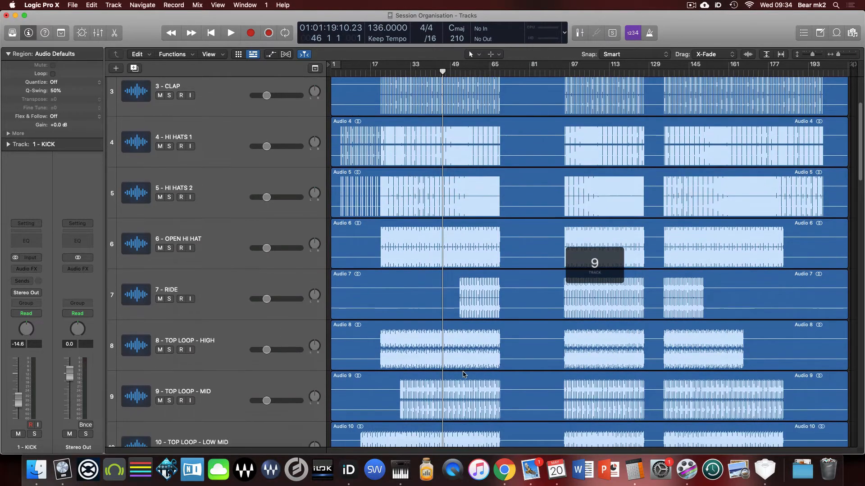
{"action": "scroll", "coordinate": [464, 374], "scroll_direction": "down", "scroll_amount": 5}
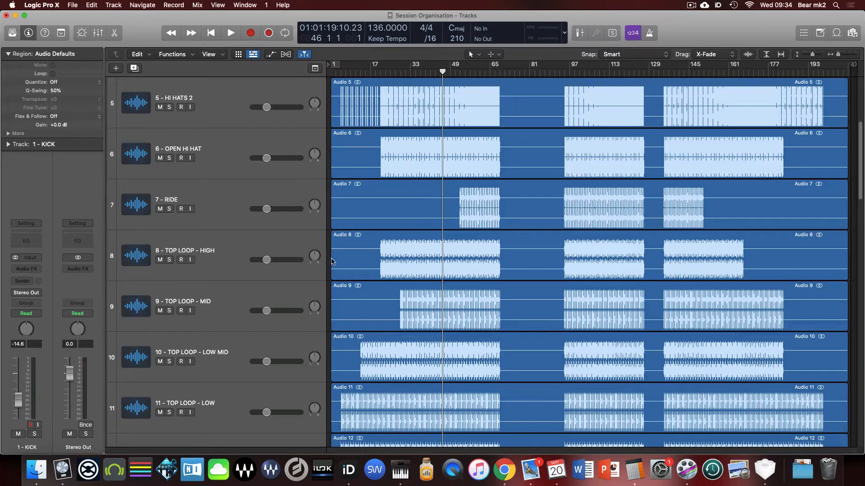
{"action": "scroll", "coordinate": [430, 285], "scroll_direction": "up", "scroll_amount": 2}
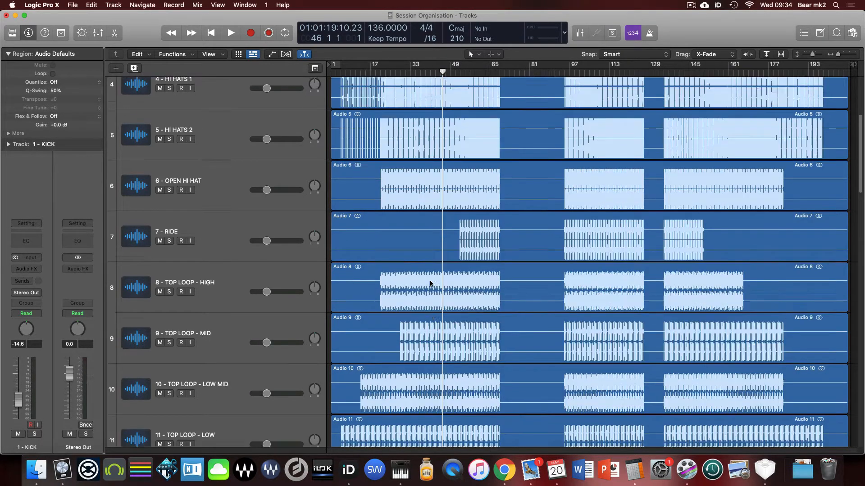
{"action": "key", "text": "super+Up"}
{"action": "key", "text": "super+Up"}
{"action": "key", "text": "super+Up"}
{"action": "key", "text": "super+Up"}
{"action": "key", "text": "super+Up"}
{"action": "key", "text": "super+Up"}
{"action": "key", "text": "super+Up"}
{"action": "key", "text": "super+Up"}
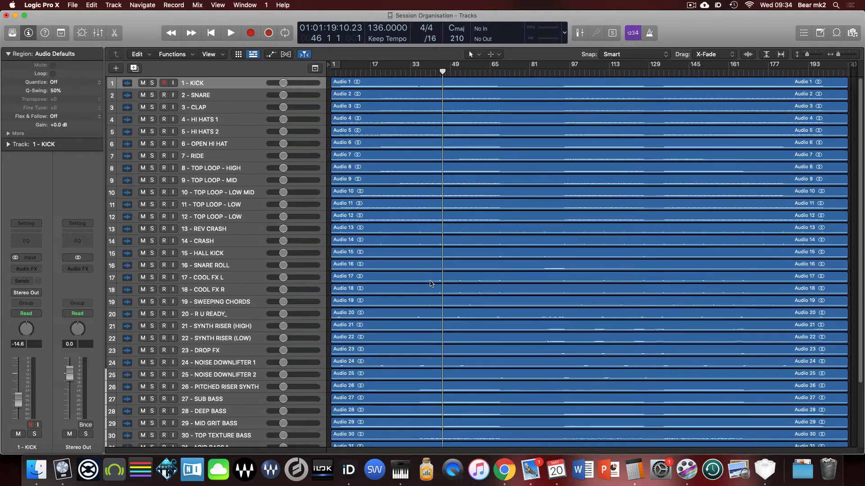
{"action": "key", "text": "super+Down"}
{"action": "key", "text": "super+Down"}
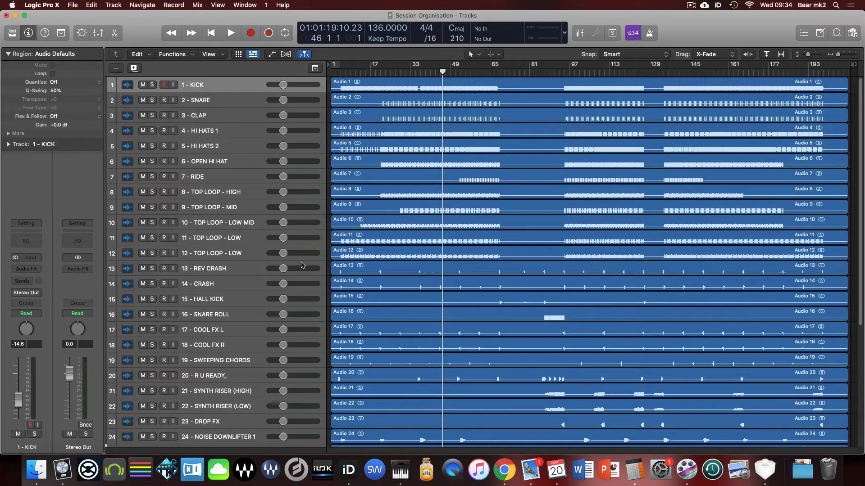
{"action": "key", "text": "super+Up"}
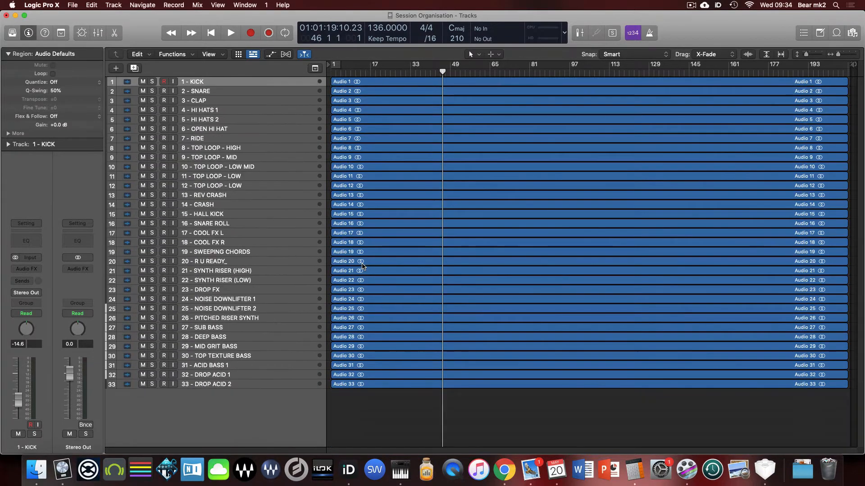
{"action": "key", "text": "super+Down"}
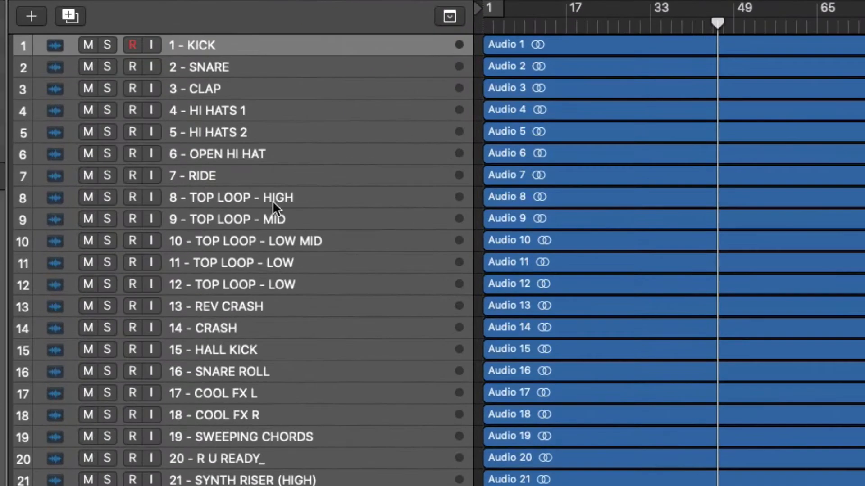
Compare the track names, starting with the kick, with the generic names of the audio regions on those tracks.
{"action": "double_click", "coordinate": [245, 42]}
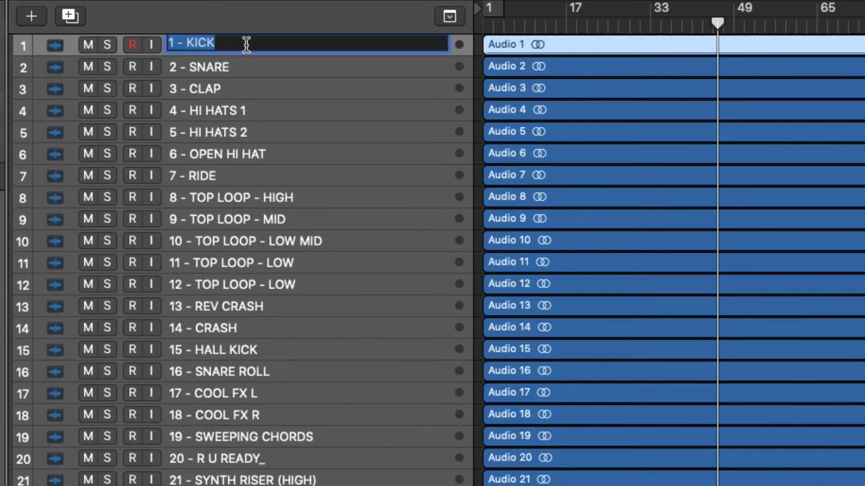
{"action": "left_click", "coordinate": [387, 86]}
{"action": "left_click", "coordinate": [539, 42]}
{"action": "left_click", "coordinate": [542, 63]}
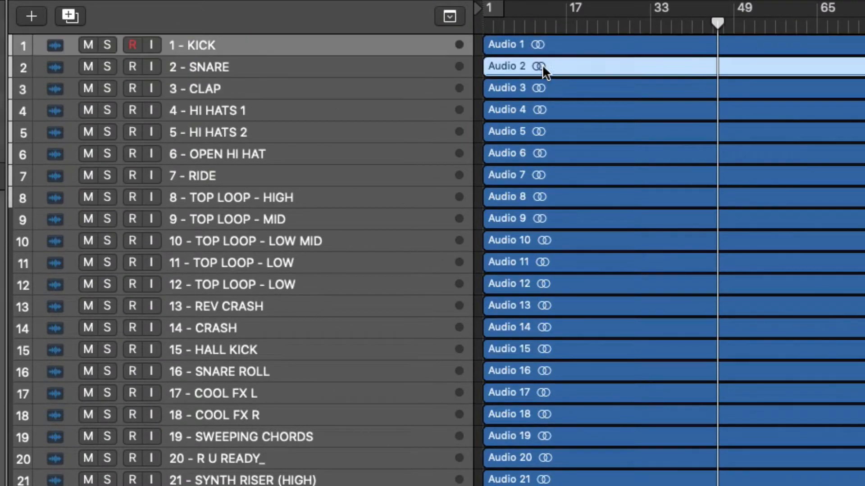
{"action": "left_click", "coordinate": [561, 241]}
{"action": "left_click", "coordinate": [602, 392]}
{"action": "left_click", "coordinate": [441, 339]}
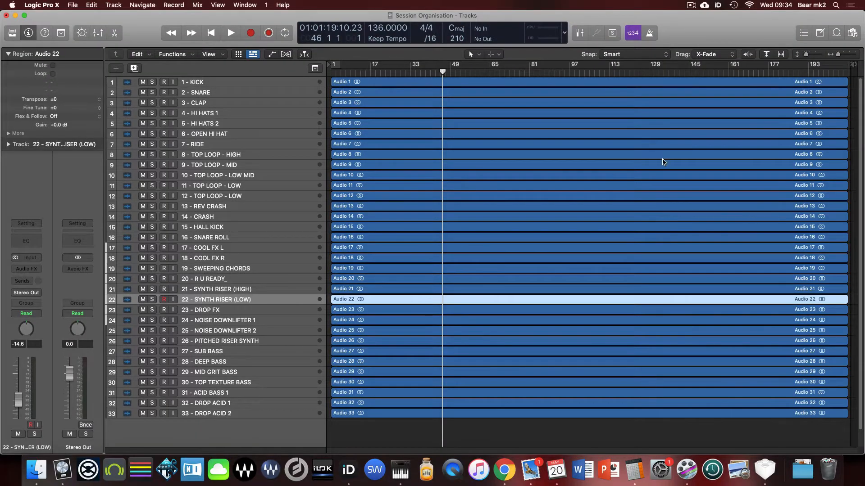
Examine the effects and riser regions close up around bars 40 to 50, including their region names and waveforms.
{"action": "key", "text": "super+Down"}
{"action": "key", "text": "super+Down"}
{"action": "key", "text": "super+Down"}
{"action": "key", "text": "super+Down"}
{"action": "key", "text": "super+Right"}
{"action": "key", "text": "super+Right"}
{"action": "key", "text": "super+Right"}
{"action": "key", "text": "super+Right"}
{"action": "key", "text": "super+Right"}
{"action": "key", "text": "super+Right"}
{"action": "key", "text": "super+Right"}
{"action": "key", "text": "super+Right"}
{"action": "key", "text": "super+Right"}
{"action": "key", "text": "super+Right"}
{"action": "key", "text": "super+Right"}
{"action": "key", "text": "super+Right"}
{"action": "key", "text": "super+Right"}
{"action": "key", "text": "super+Right"}
{"action": "key", "text": "super+Right"}
{"action": "key", "text": "super+Right"}
{"action": "key", "text": "super+Right"}
{"action": "key", "text": "super+Right"}
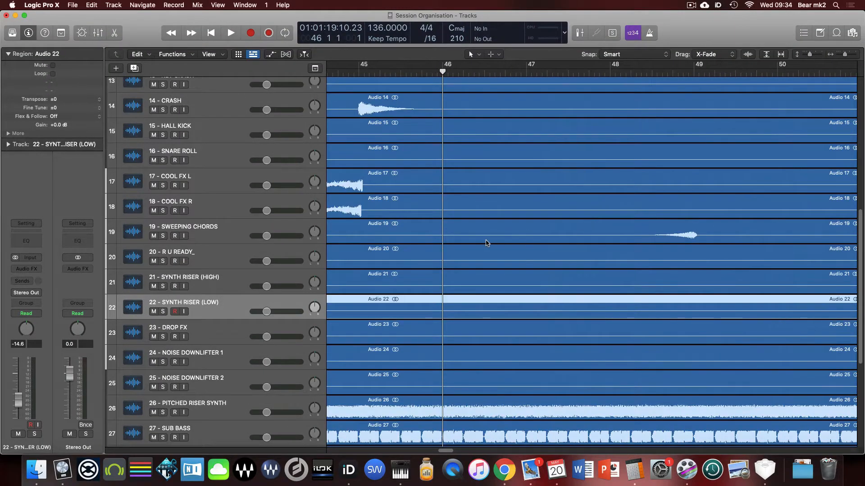
{"action": "scroll", "coordinate": [486, 243], "scroll_direction": "left", "scroll_amount": 10}
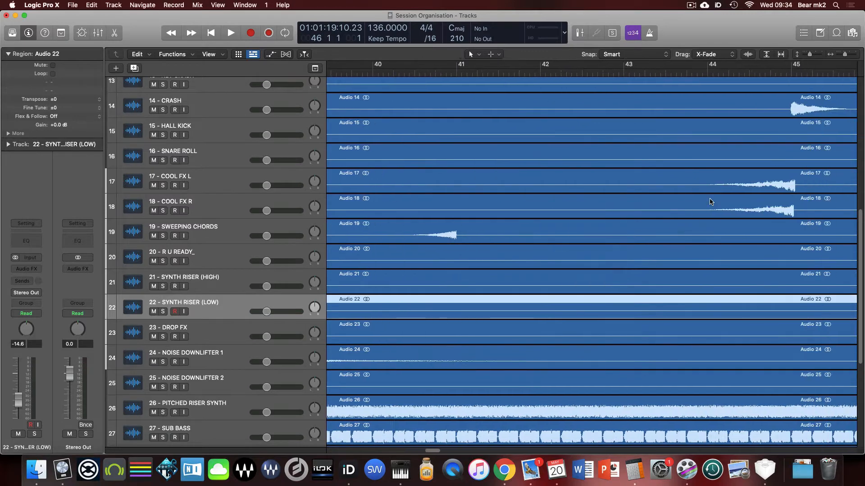
{"action": "scroll", "coordinate": [711, 202], "scroll_direction": "right", "scroll_amount": 5}
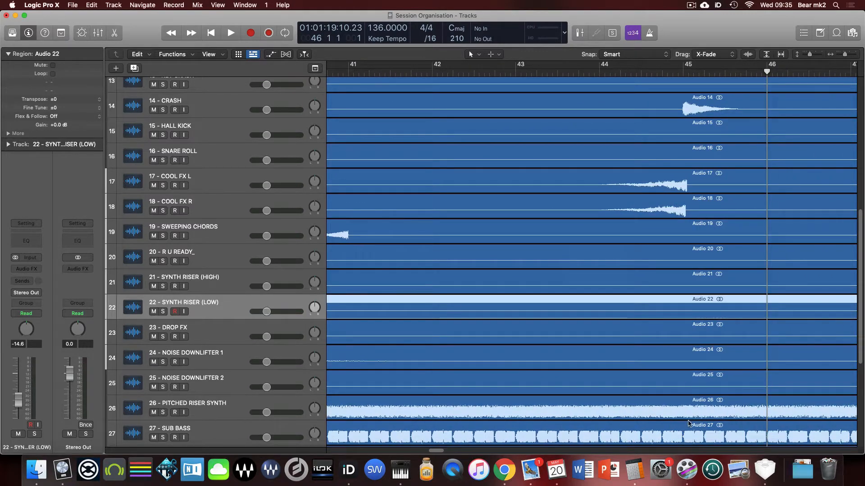
Select the regions on all tracks and name them by their track names.
{"action": "key", "text": "super+Up"}
{"action": "key", "text": "super+Up"}
{"action": "key", "text": "super+Up"}
{"action": "key", "text": "super+Left"}
{"action": "key", "text": "super+Left"}
{"action": "key", "text": "super+Left"}
{"action": "key", "text": "super+Left"}
{"action": "key", "text": "super+Left"}
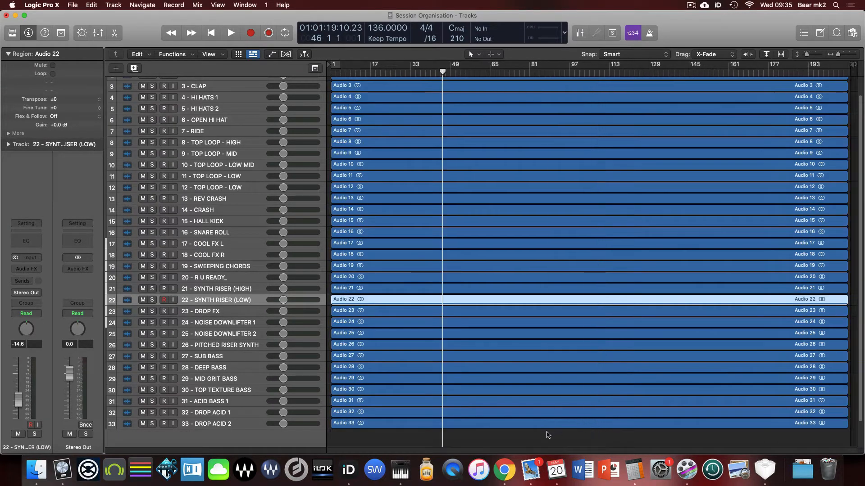
{"action": "left_click_drag", "start_coordinate": [542, 433], "coordinate": [490, 135]}
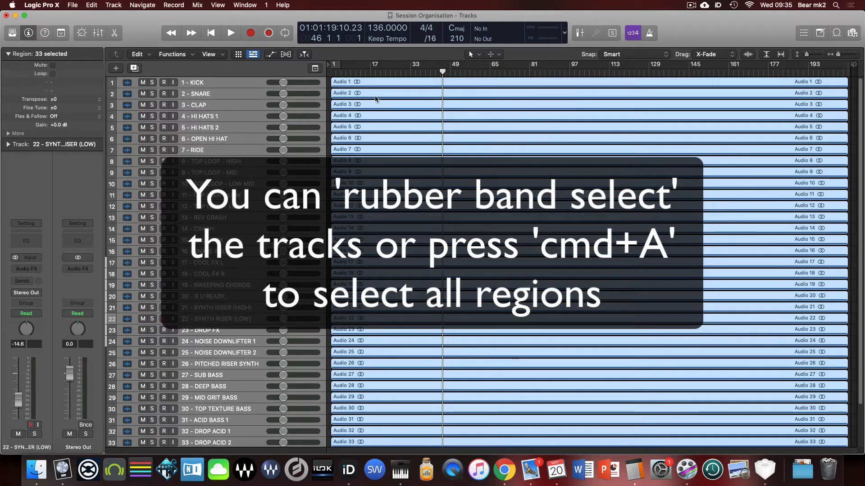
{"action": "left_click", "coordinate": [178, 55]}
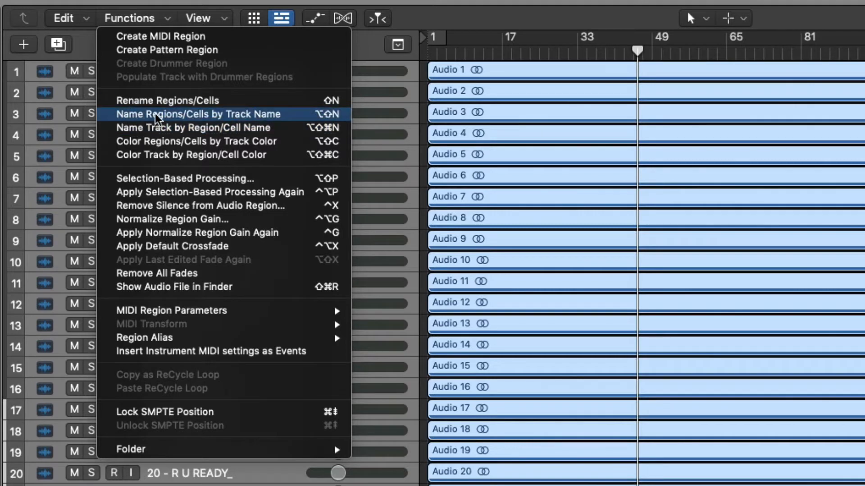
{"action": "left_click", "coordinate": [270, 116]}
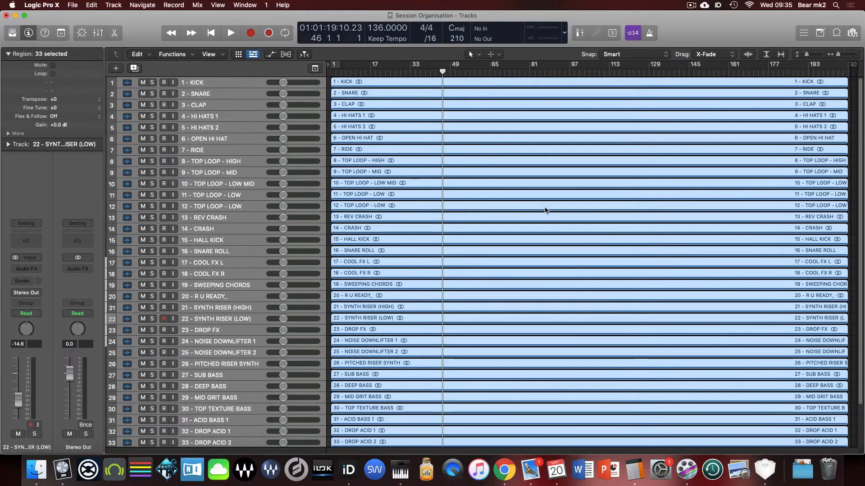
Examine the renamed regions up close and across the whole track list, checking each name against its track.
{"action": "key", "text": "super+Down"}
{"action": "key", "text": "super+Down"}
{"action": "key", "text": "super+Right"}
{"action": "key", "text": "super+Right"}
{"action": "key", "text": "super+Right"}
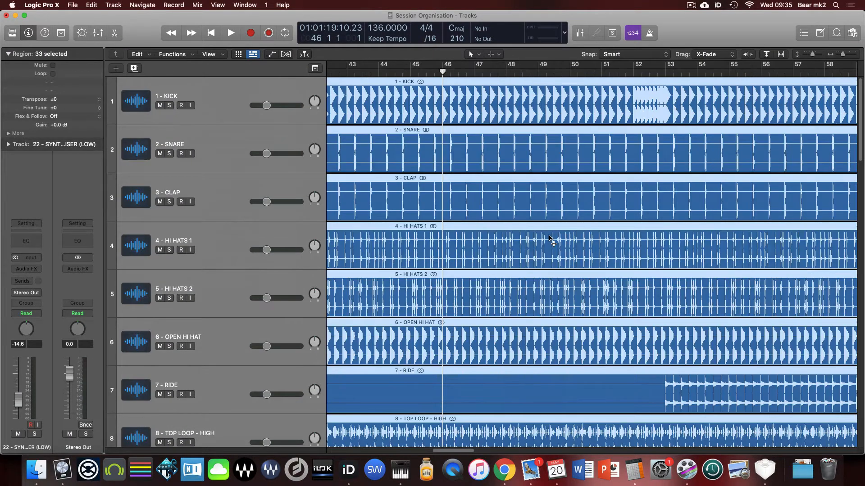
{"action": "scroll", "coordinate": [444, 267], "scroll_direction": "left", "scroll_amount": 10}
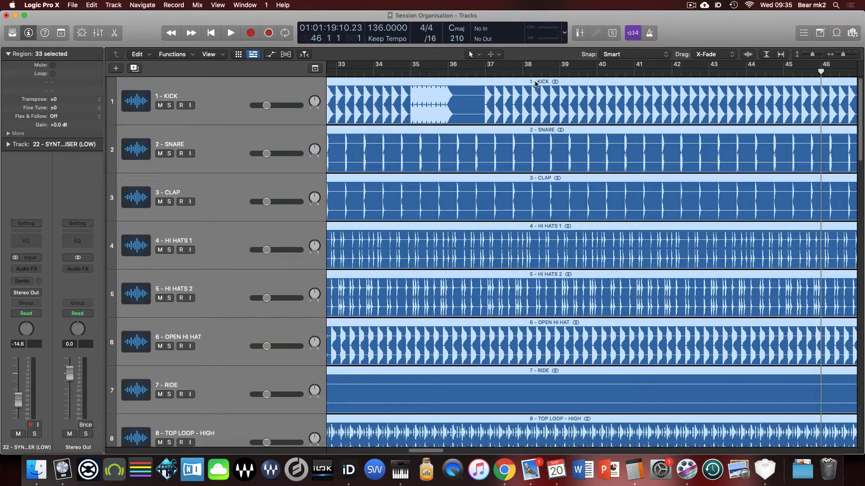
{"action": "scroll", "coordinate": [542, 289], "scroll_direction": "down", "scroll_amount": 8}
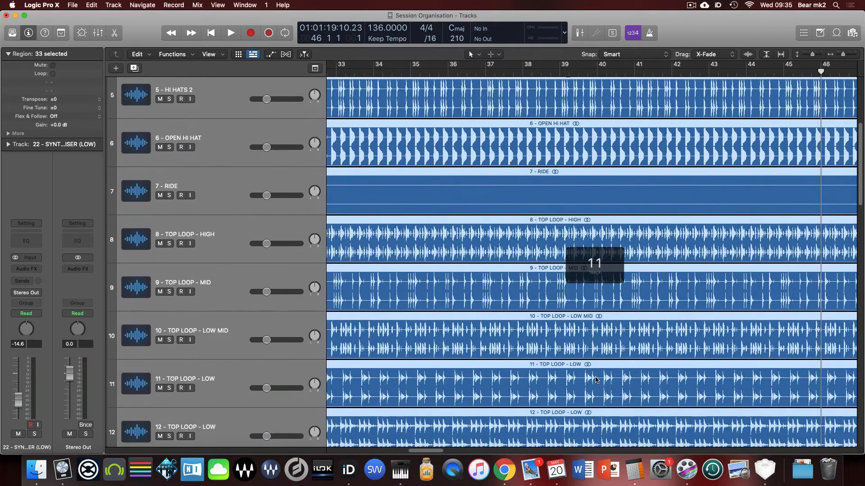
{"action": "scroll", "coordinate": [593, 376], "scroll_direction": "right", "scroll_amount": 3}
{"action": "scroll", "coordinate": [592, 376], "scroll_direction": "up", "scroll_amount": 5}
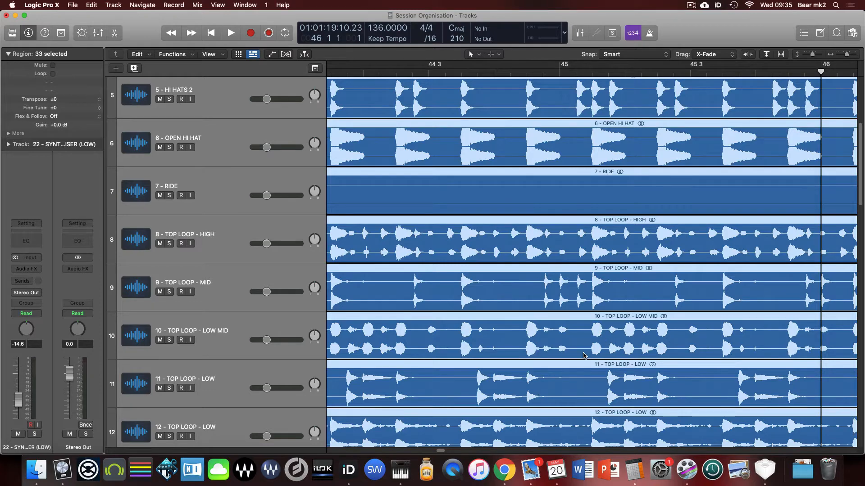
{"action": "key", "text": "super+Up"}
{"action": "key", "text": "super+Up"}
{"action": "key", "text": "super+Up"}
{"action": "key", "text": "super+Up"}
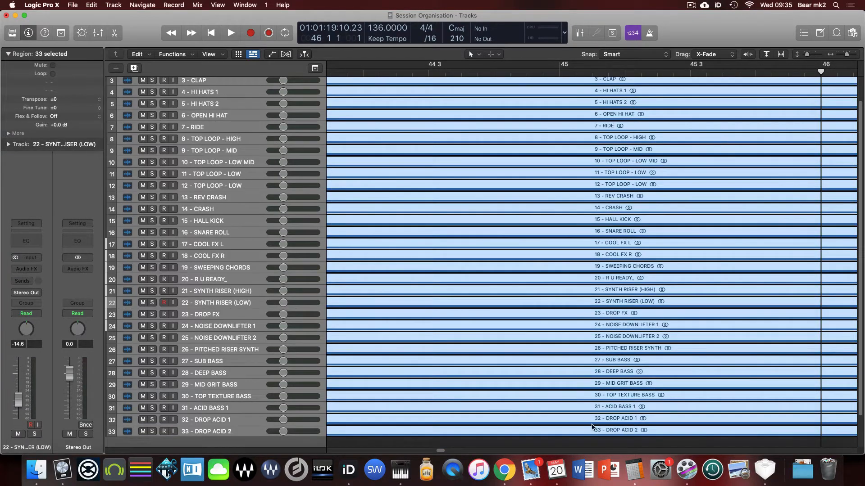
Deselect the regions, fit the whole arrangement in view, and show the color palette nearer to the region names.
{"action": "left_click", "coordinate": [591, 444]}
{"action": "key", "text": "z"}
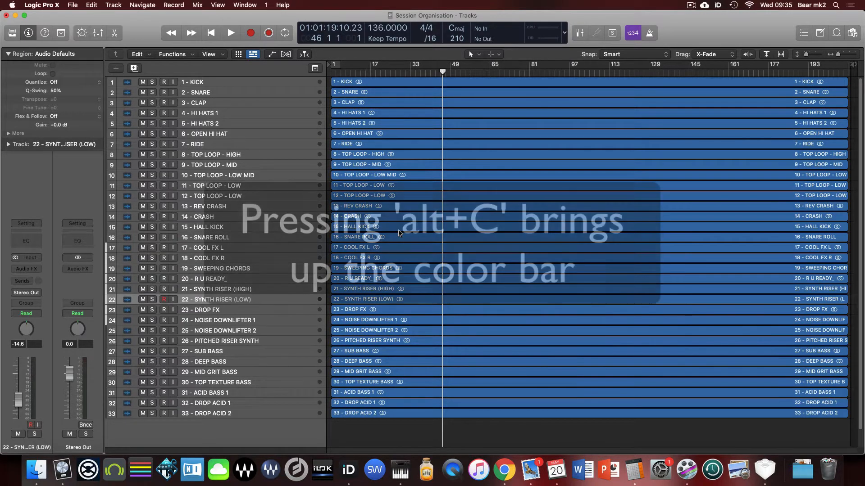
{"action": "key", "text": "alt+c"}
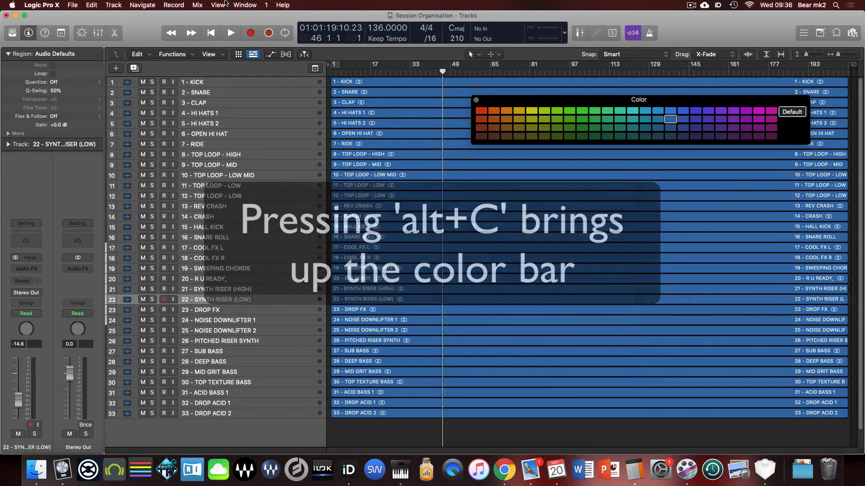
{"action": "left_click", "coordinate": [220, 5]}
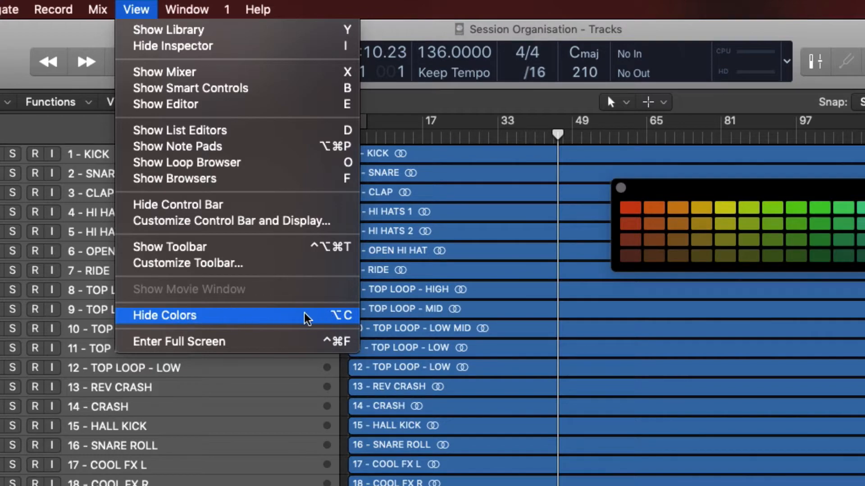
{"action": "left_click", "coordinate": [818, 189]}
{"action": "left_click_drag", "start_coordinate": [819, 188], "coordinate": [698, 188]}
Color the KICK region bright red, the SNARE region orange and the CLAP region yellow.
{"action": "left_click", "coordinate": [295, 154]}
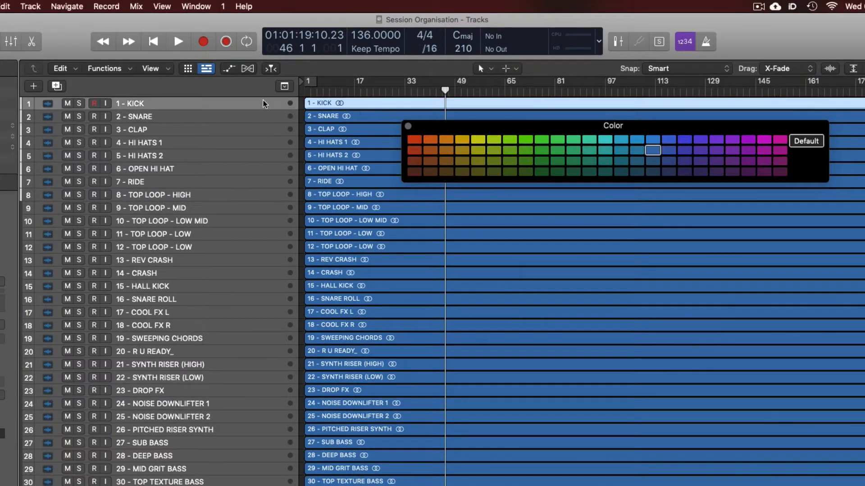
{"action": "left_click", "coordinate": [415, 140]}
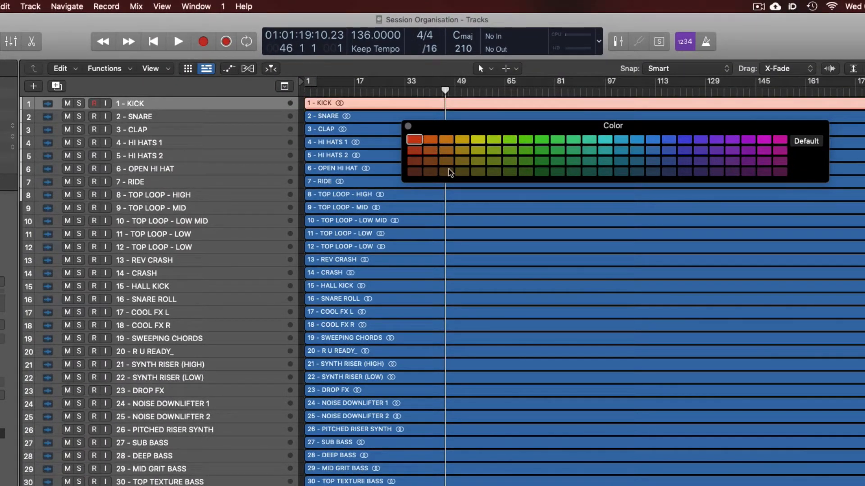
{"action": "key", "text": "Down"}
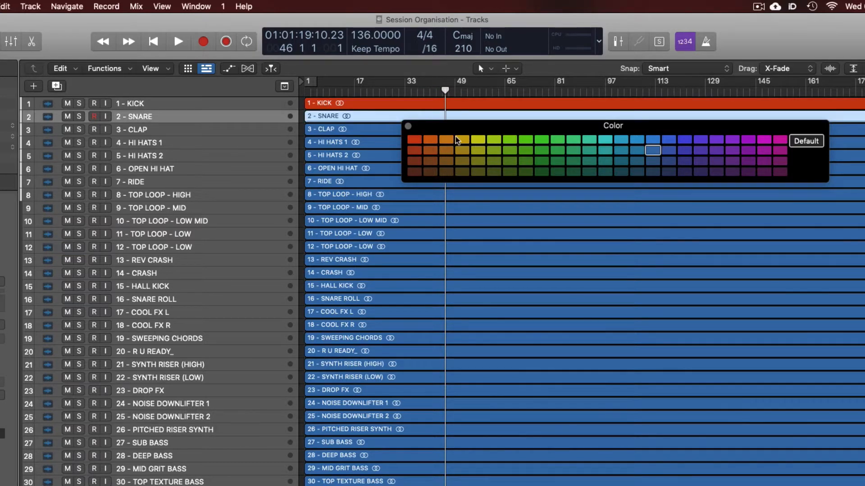
{"action": "left_click", "coordinate": [449, 137]}
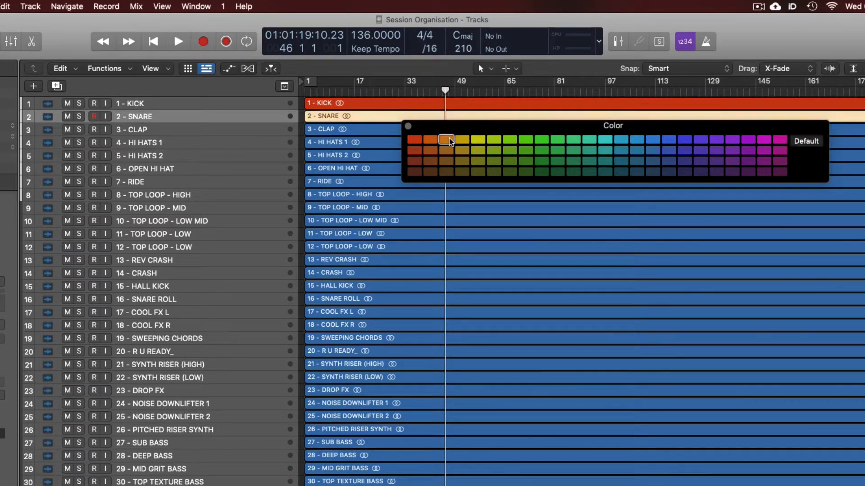
{"action": "key", "text": "Down"}
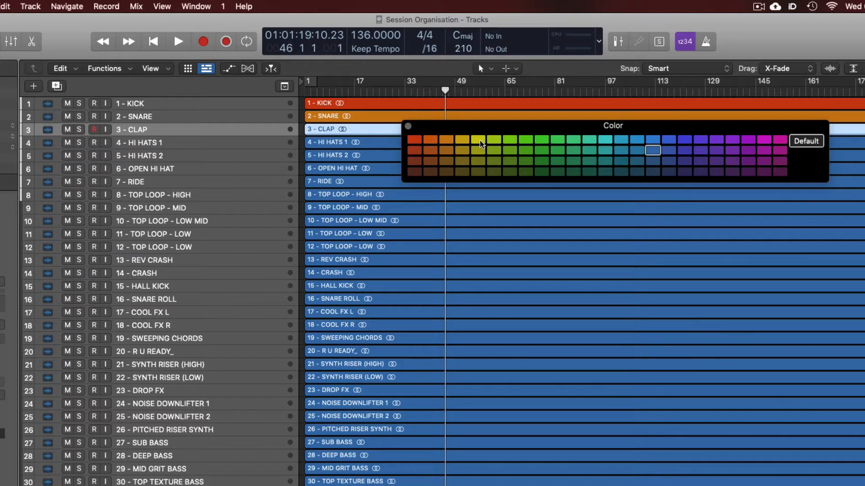
{"action": "left_click", "coordinate": [480, 141]}
Color the HI HATS 1, HI HATS 2, OPEN HI HAT and RIDE regions the same bright green.
{"action": "key", "text": "Down"}
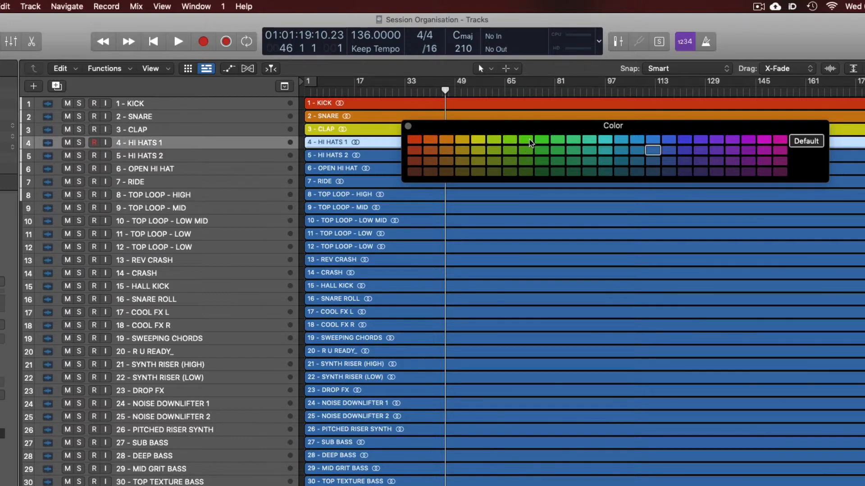
{"action": "left_click", "coordinate": [556, 137]}
{"action": "key", "text": "Down"}
{"action": "left_click", "coordinate": [555, 136]}
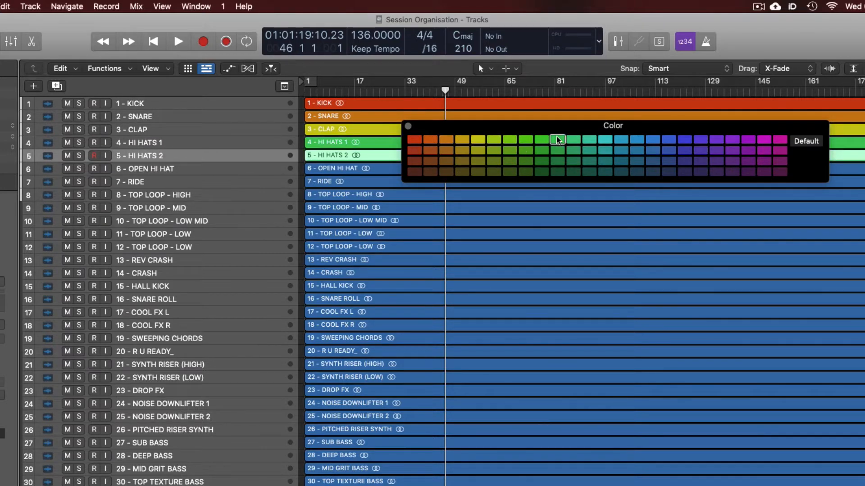
{"action": "key", "text": "Down"}
{"action": "left_click", "coordinate": [557, 141]}
{"action": "key", "text": "Down"}
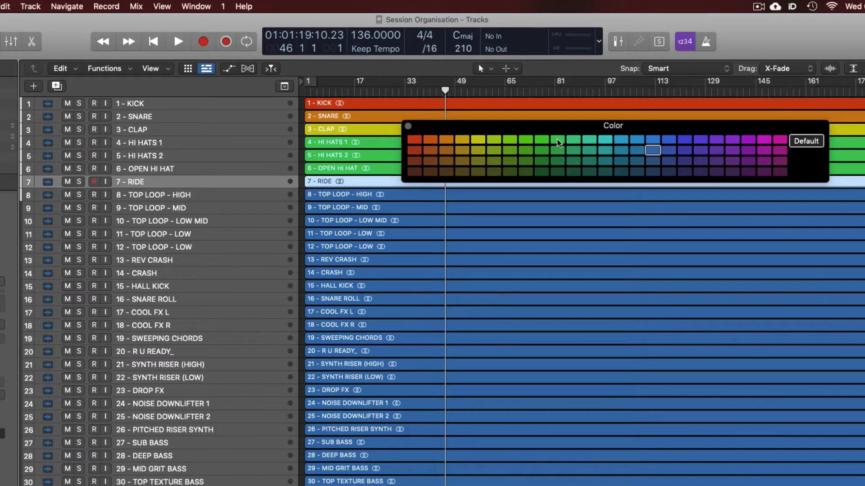
{"action": "left_click", "coordinate": [559, 139]}
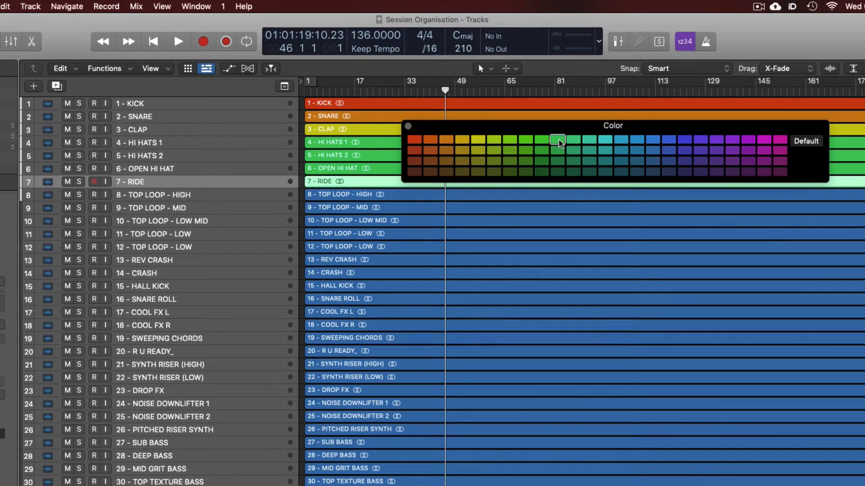
Color the five TOP LOOP regions, from TOP LOOP - HIGH down to the second TOP LOOP - LOW, the same bright turquoise.
{"action": "key", "text": "Down"}
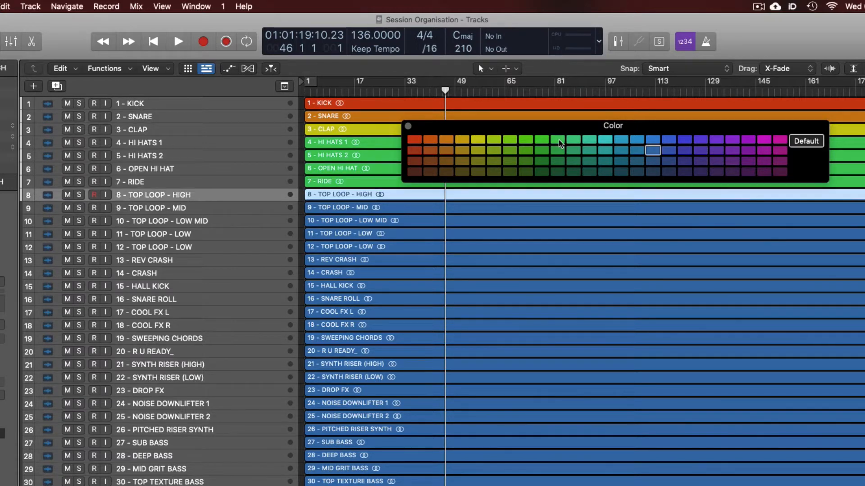
{"action": "left_click", "coordinate": [606, 140]}
{"action": "key", "text": "Down"}
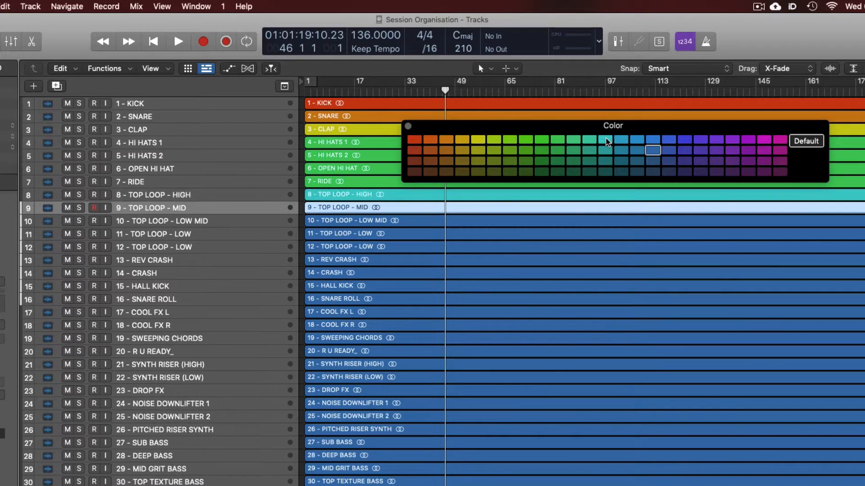
{"action": "left_click", "coordinate": [606, 140]}
{"action": "key", "text": "Down"}
{"action": "left_click", "coordinate": [606, 139]}
{"action": "key", "text": "Down"}
{"action": "left_click", "coordinate": [606, 140]}
{"action": "key", "text": "Down"}
{"action": "left_click", "coordinate": [606, 139]}
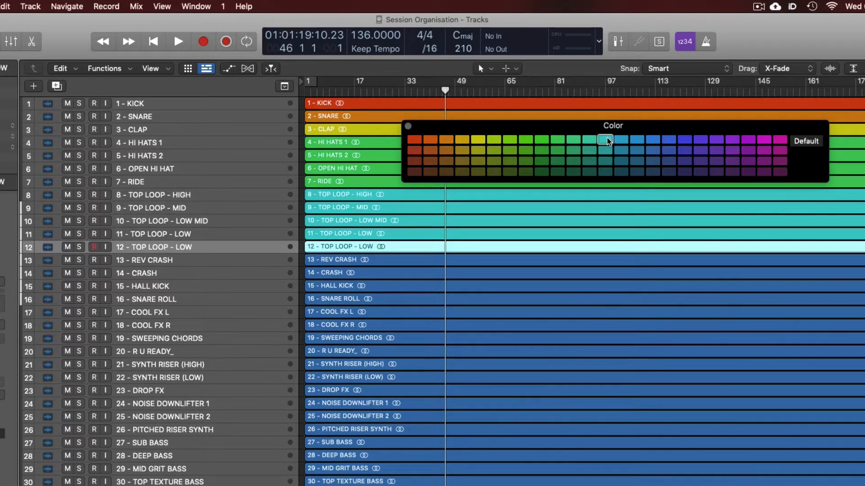
Color the REV CRASH and CRASH regions indigo and the HALL KICK region purple, and close the color palette.
{"action": "key", "text": "Down"}
{"action": "left_click", "coordinate": [684, 139]}
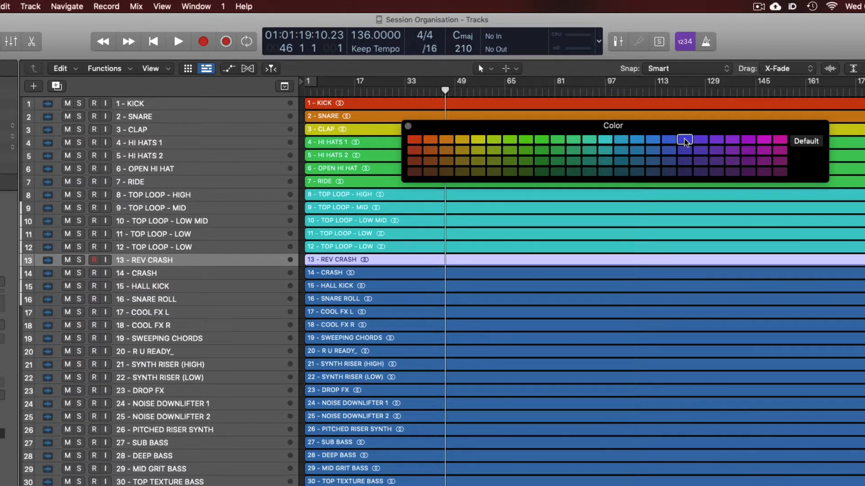
{"action": "key", "text": "Down"}
{"action": "left_click", "coordinate": [684, 139]}
{"action": "key", "text": "Down"}
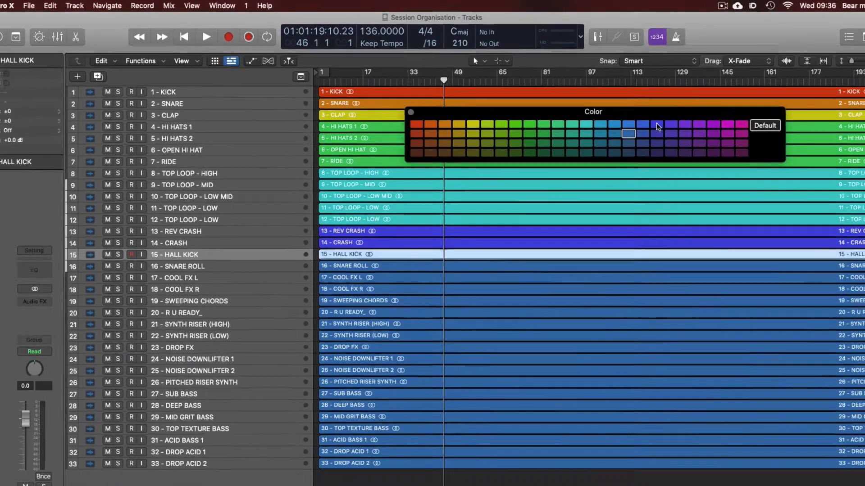
{"action": "left_click", "coordinate": [670, 115]}
{"action": "key", "text": "Down"}
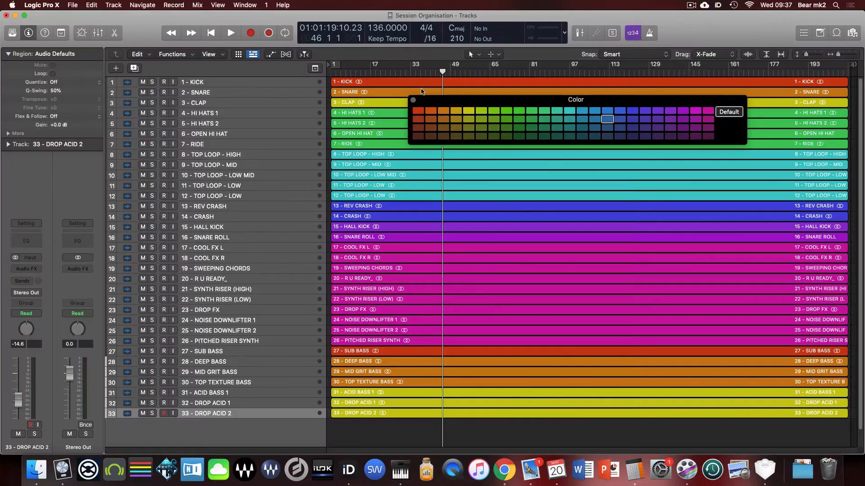
{"action": "left_click", "coordinate": [414, 104]}
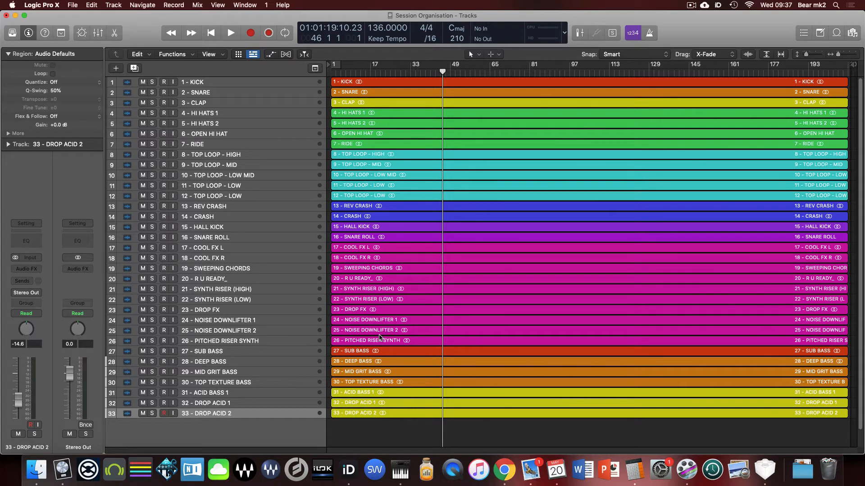
Show the mixer, select every channel strip from DROP ACID 2 back to KICK, and color their tracks by region color.
{"action": "key", "text": "x"}
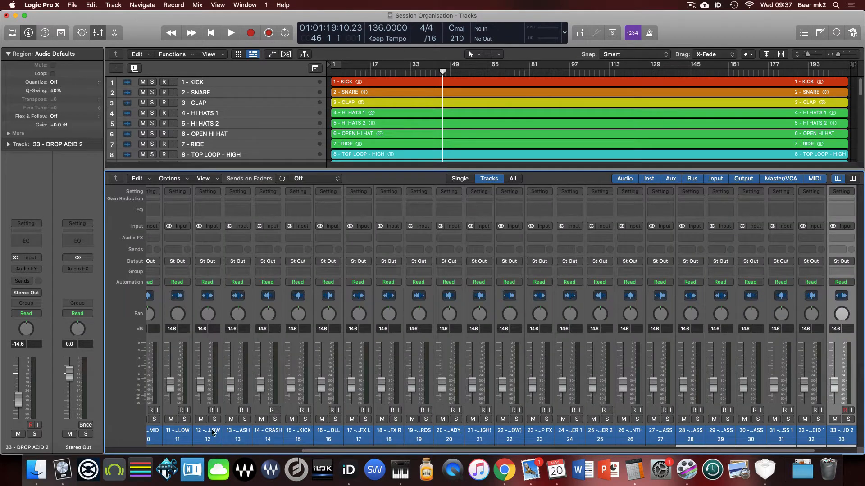
{"action": "scroll", "coordinate": [213, 432], "scroll_direction": "right", "scroll_amount": 3}
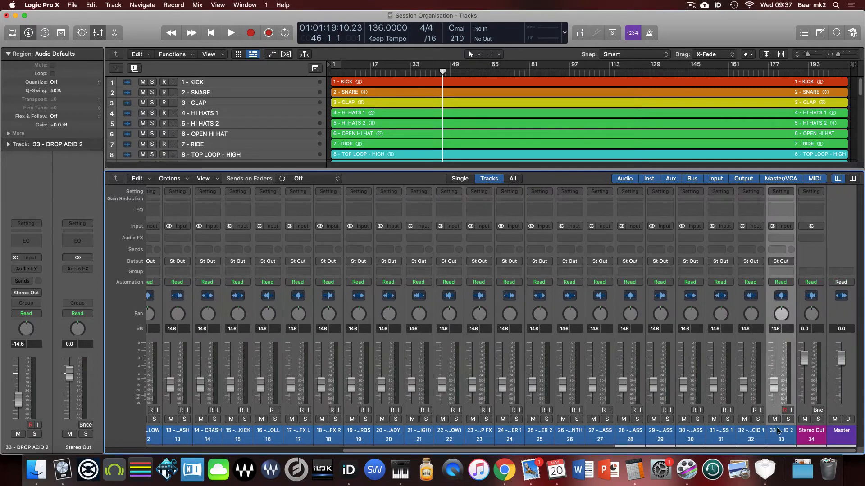
{"action": "left_click_drag", "start_coordinate": [777, 431], "coordinate": [155, 431]}
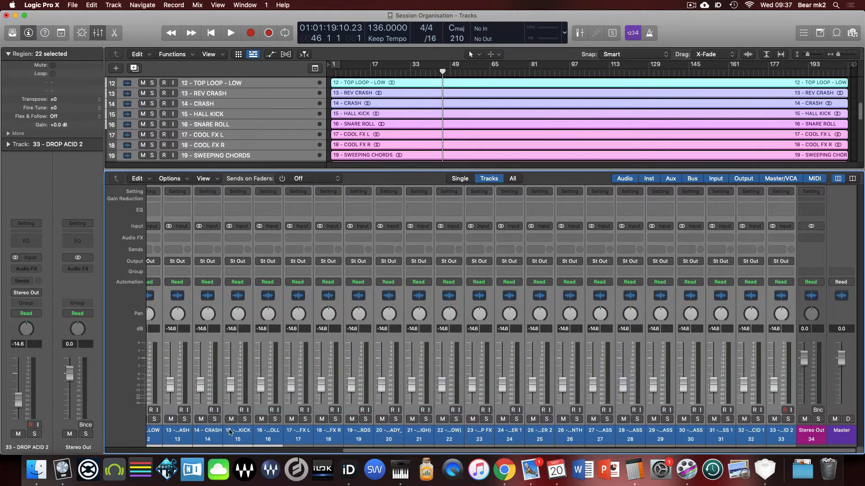
{"action": "scroll", "coordinate": [230, 432], "scroll_direction": "left", "scroll_amount": 10}
{"action": "left_click", "coordinate": [169, 434], "text": "shift"}
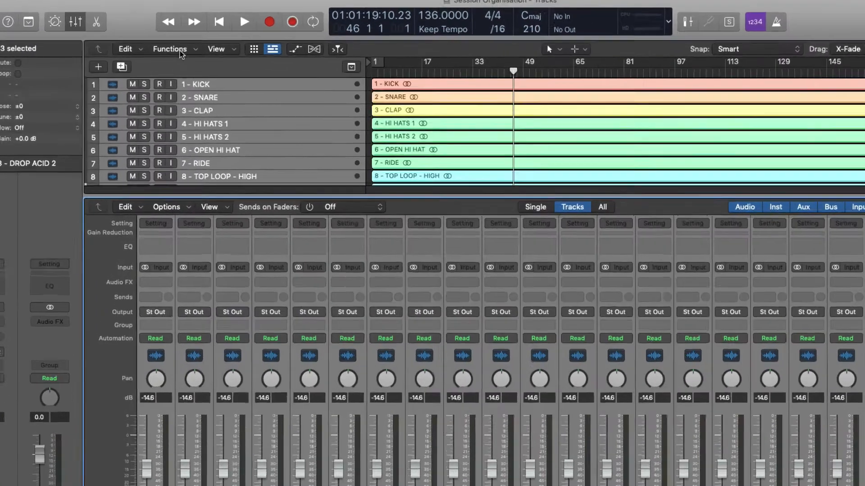
{"action": "left_click", "coordinate": [178, 54]}
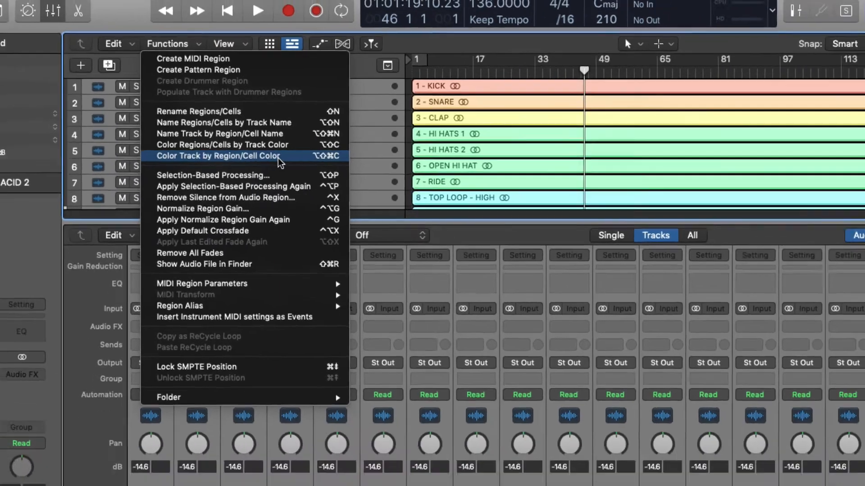
{"action": "left_click", "coordinate": [295, 172]}
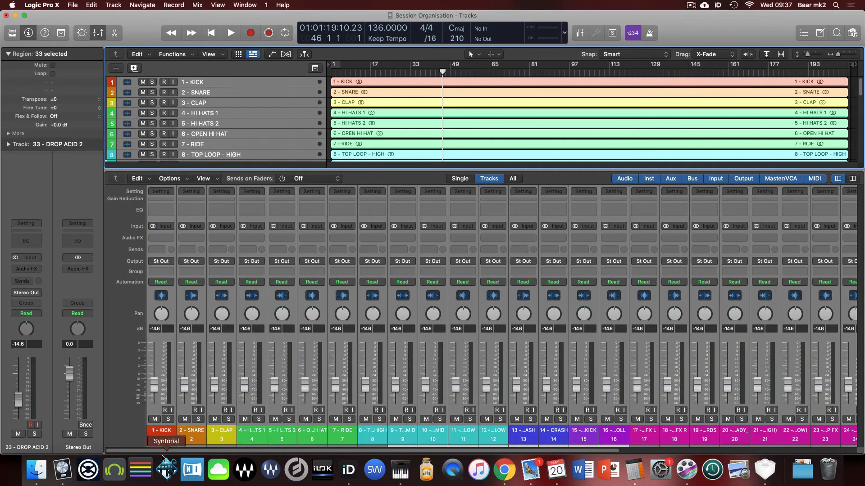
{"action": "scroll", "coordinate": [651, 441], "scroll_direction": "right", "scroll_amount": 10}
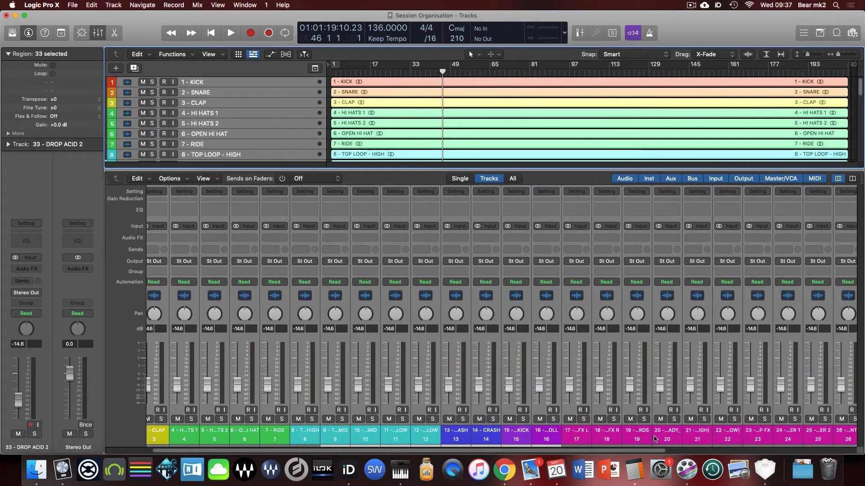
{"action": "scroll", "coordinate": [674, 433], "scroll_direction": "left", "scroll_amount": 10}
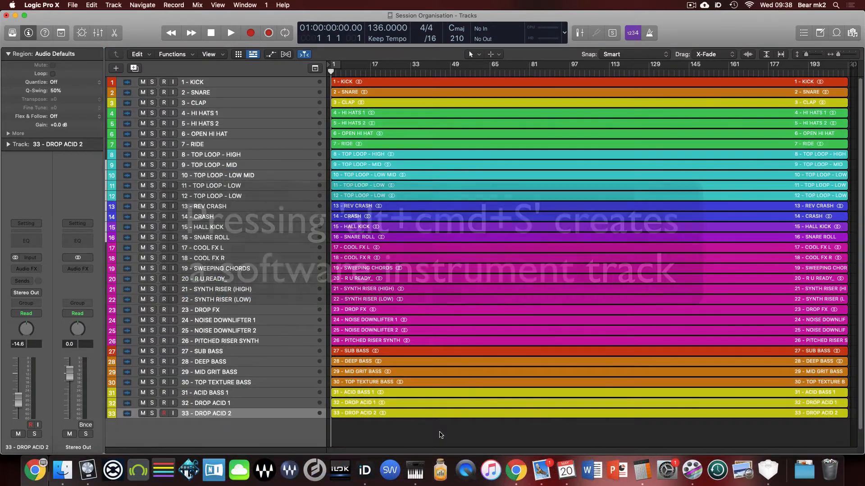
Add a software instrument track named PINK NOISE -18dB at the head of the track list, above KICK.
{"action": "key", "text": "alt+super+s"}
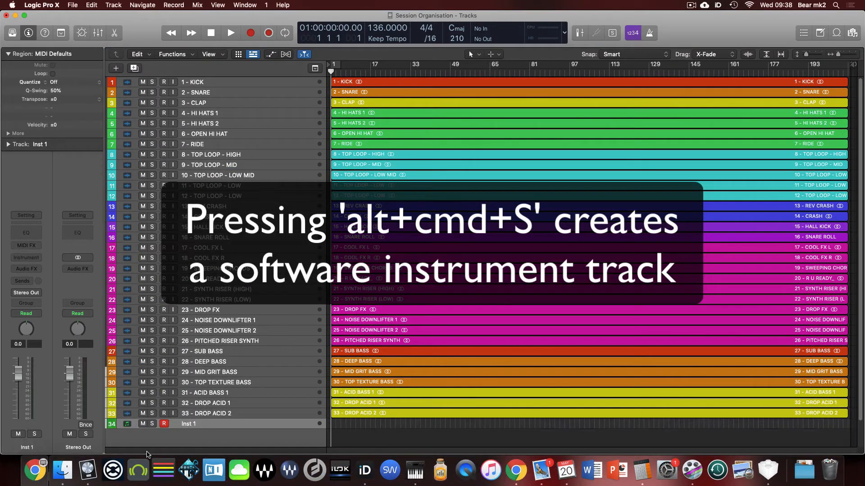
{"action": "left_click_drag", "start_coordinate": [187, 426], "coordinate": [176, 79]}
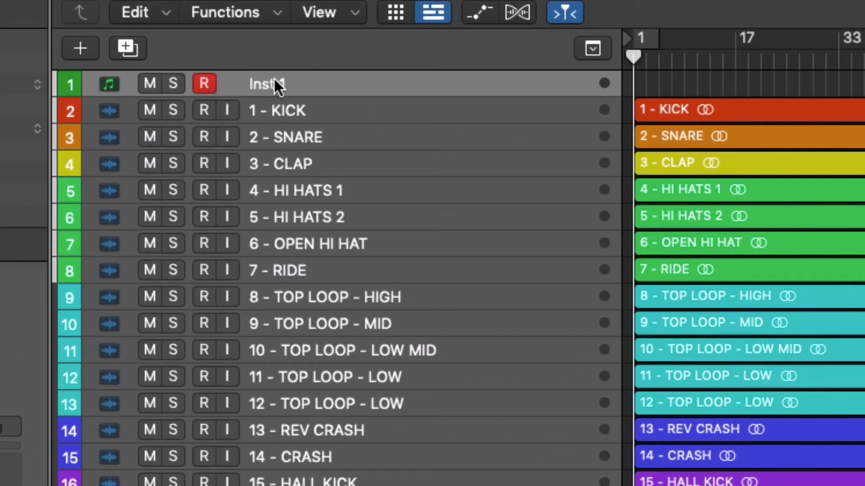
{"action": "double_click", "coordinate": [214, 81]}
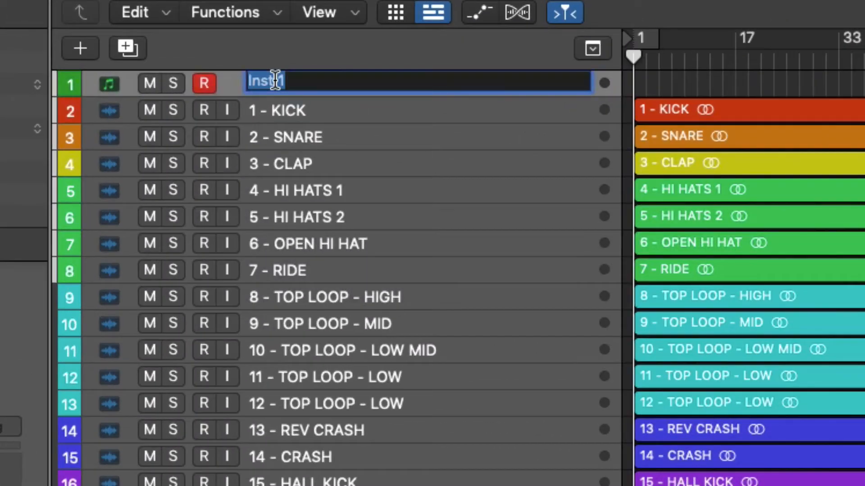
{"action": "type", "text": "PINK NOISE"}
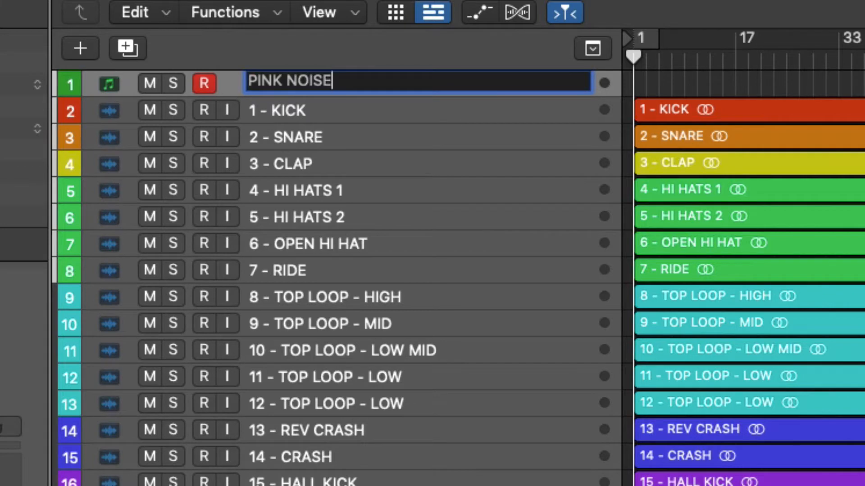
{"action": "type", "text": " -"}
{"action": "type", "text": "18dB"}
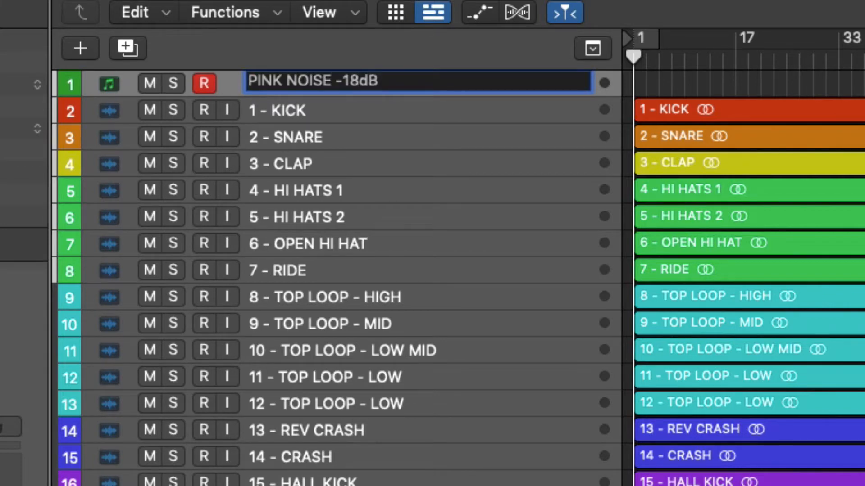
{"action": "key", "text": "Return"}
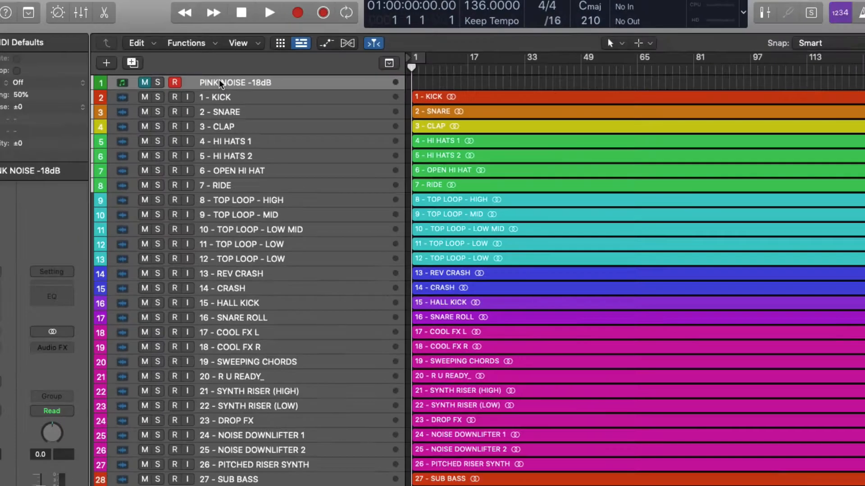
Color the PINK NOISE -18dB track the darkest plum shade in the palette and close the palette.
{"action": "key", "text": "alt+c"}
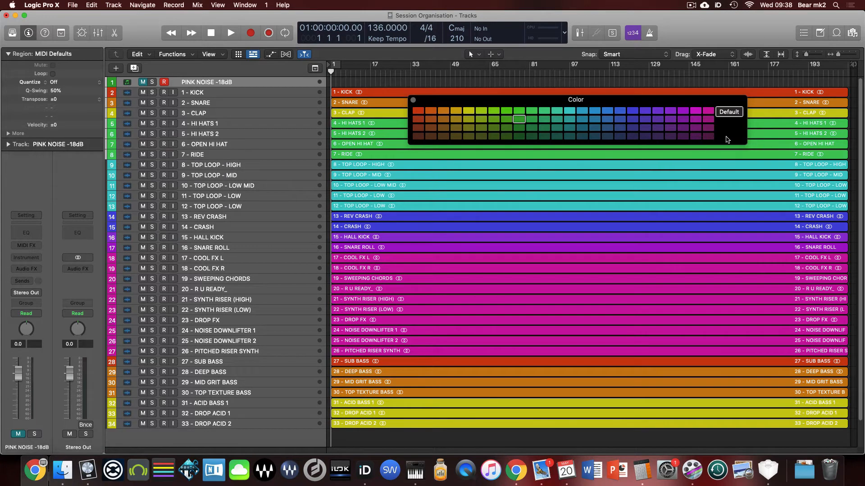
{"action": "left_click", "coordinate": [708, 136]}
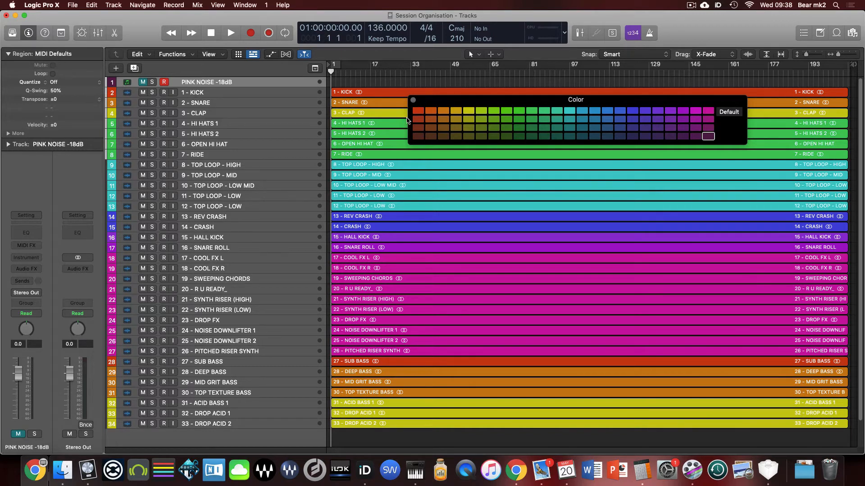
{"action": "left_click", "coordinate": [413, 100]}
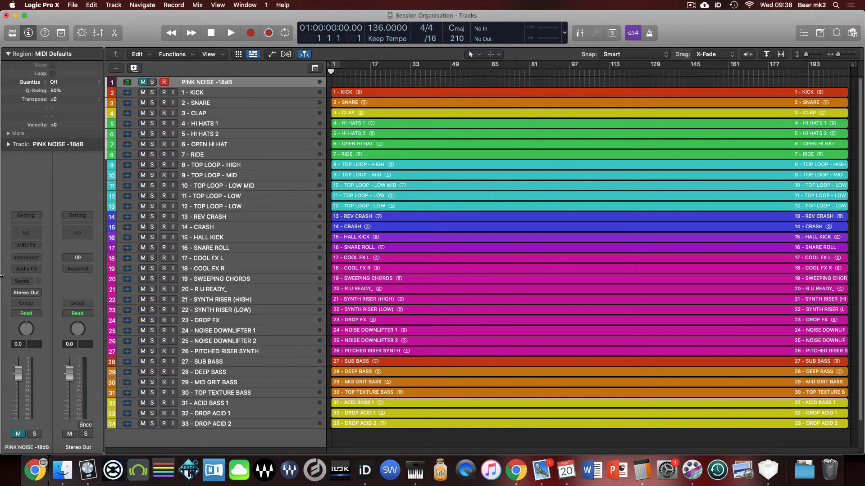
Load the Test Oscillator instrument on the PINK NOISE -18dB track and choose Pink Noise as its generator.
{"action": "left_click", "coordinate": [32, 259]}
{"action": "mouse_move", "coordinate": [58, 281]}
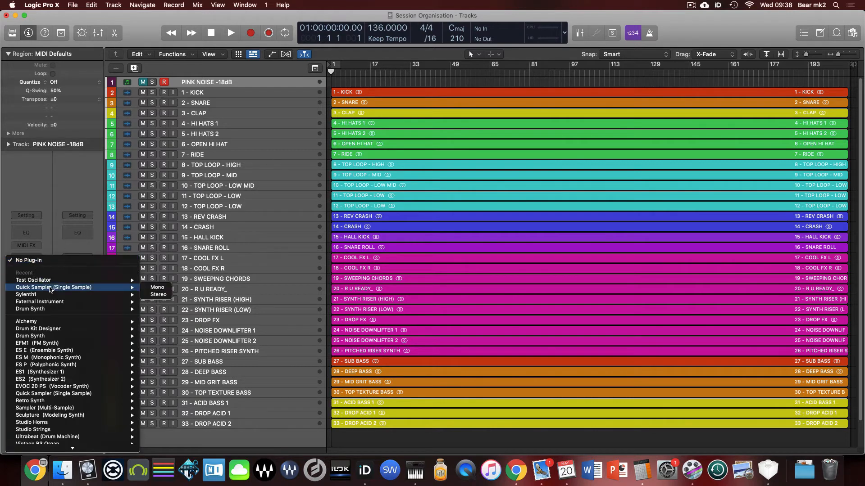
{"action": "left_click", "coordinate": [164, 280]}
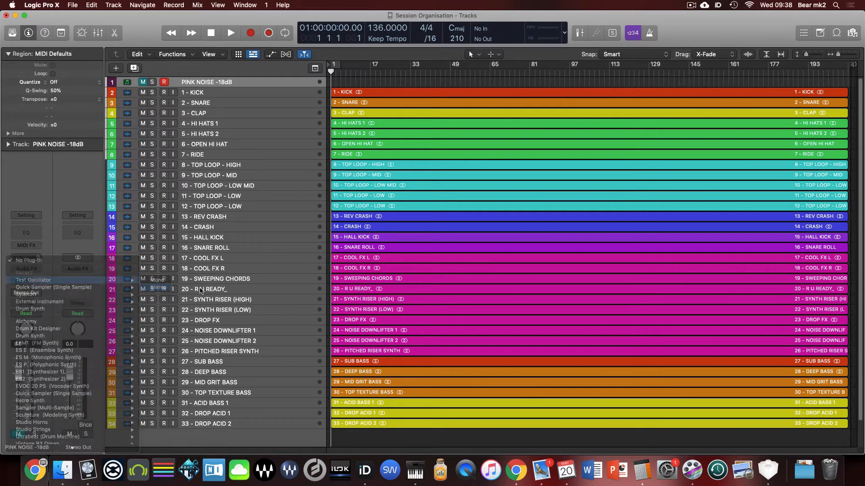
{"action": "left_click", "coordinate": [344, 211]}
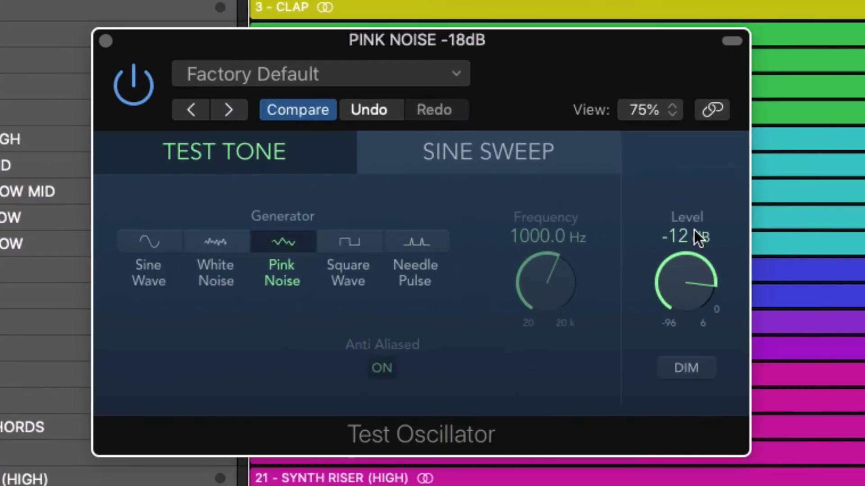
Set the Test Oscillator's level to -18 dB.
{"action": "double_click", "coordinate": [693, 235]}
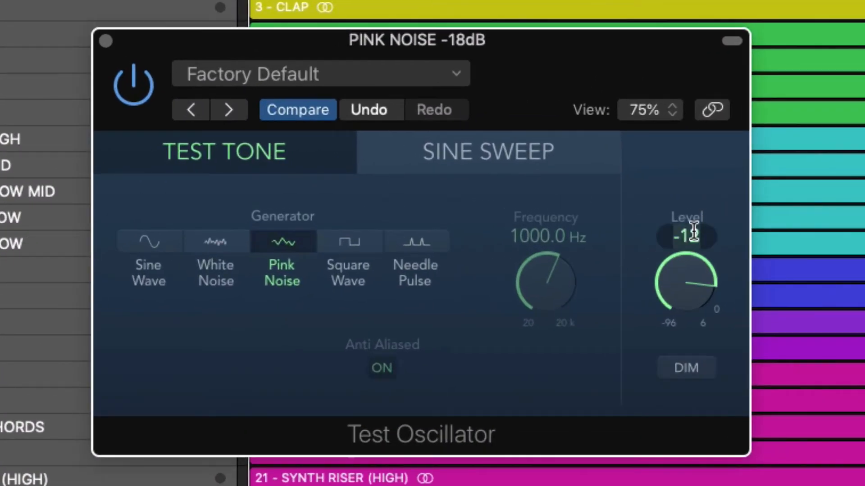
{"action": "key", "text": "BackSpace"}
{"action": "type", "text": "8"}
{"action": "key", "text": "Return"}
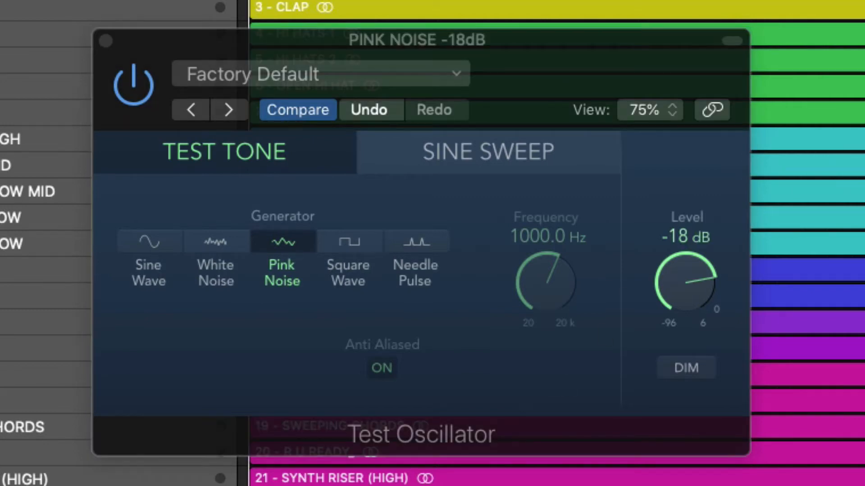
Change the Test Oscillator's output level to -20 dB.
{"action": "double_click", "coordinate": [685, 238]}
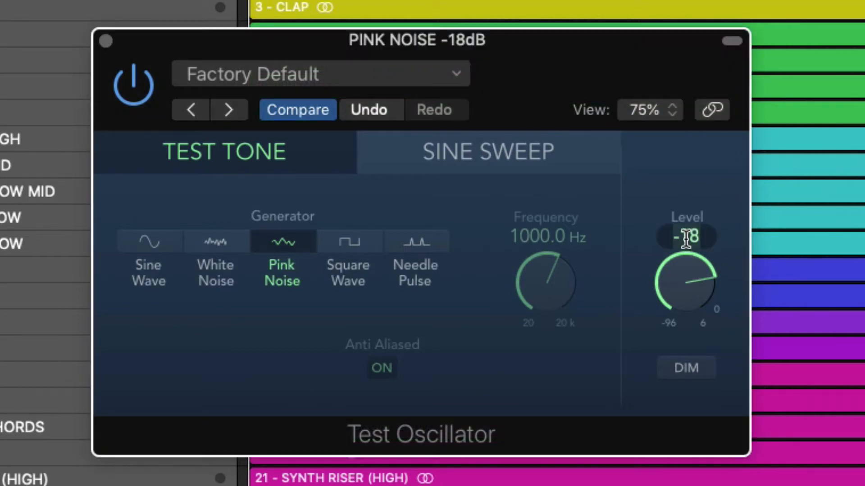
{"action": "type", "text": "-20"}
{"action": "key", "text": "Return"}
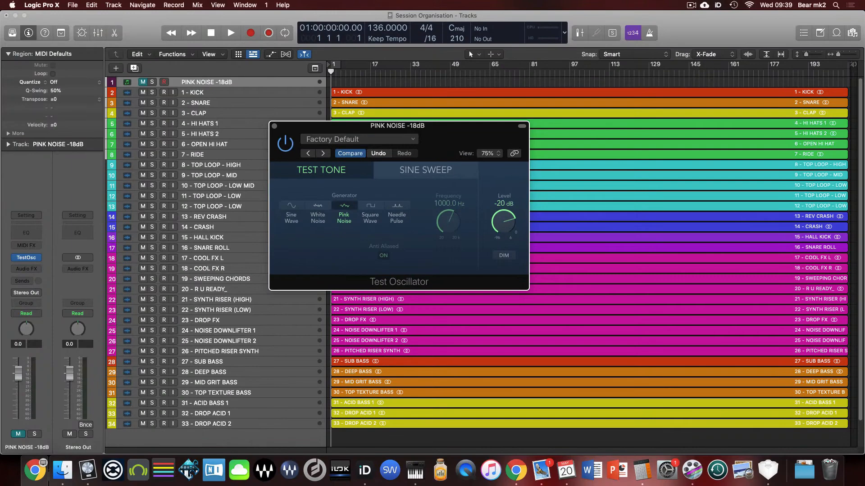
Unmute the pink noise track briefly to check its level, mute it again, and close the Test Oscillator window.
{"action": "left_click", "coordinate": [18, 433]}
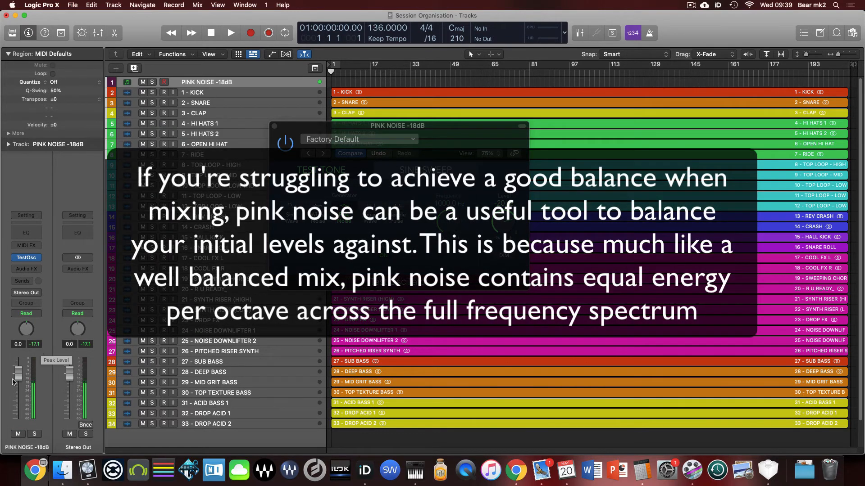
{"action": "left_click", "coordinate": [18, 434]}
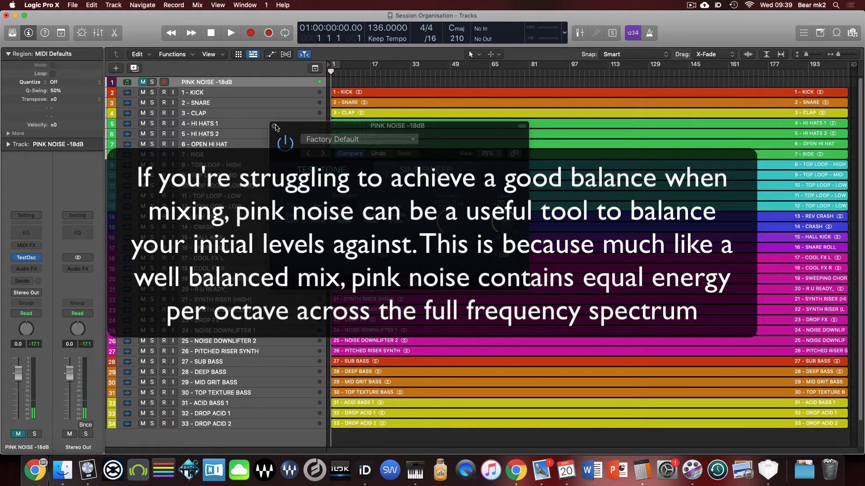
{"action": "left_click", "coordinate": [274, 126]}
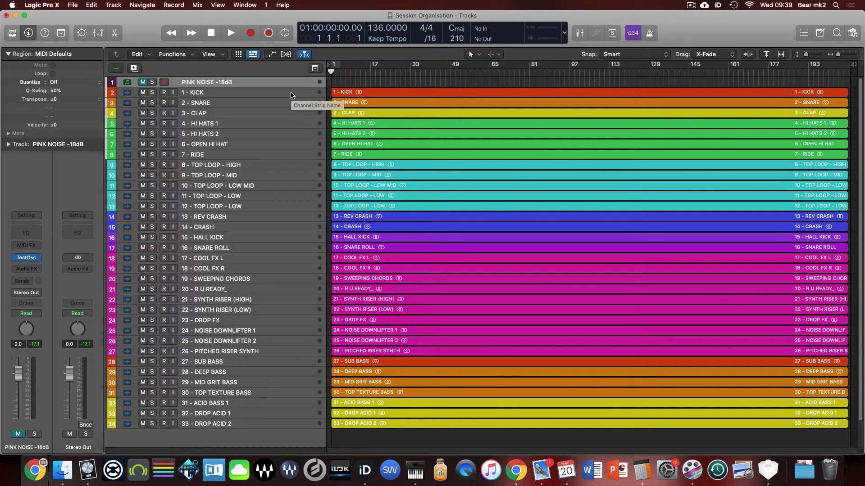
{"action": "left_click", "coordinate": [279, 114]}
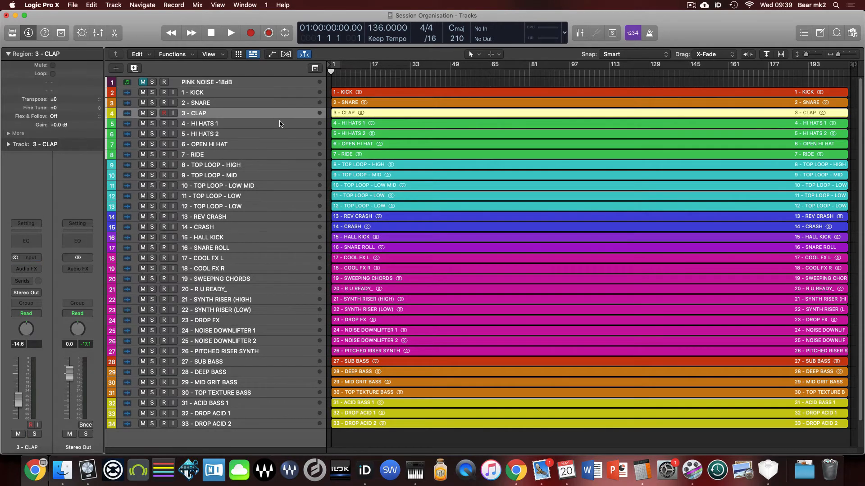
Select all 33 audio tracks and route their outputs to Bus 1 (SUB MASTER) in the mixer.
{"action": "left_click", "coordinate": [279, 123]}
{"action": "left_click", "coordinate": [282, 154]}
{"action": "left_click", "coordinate": [280, 126]}
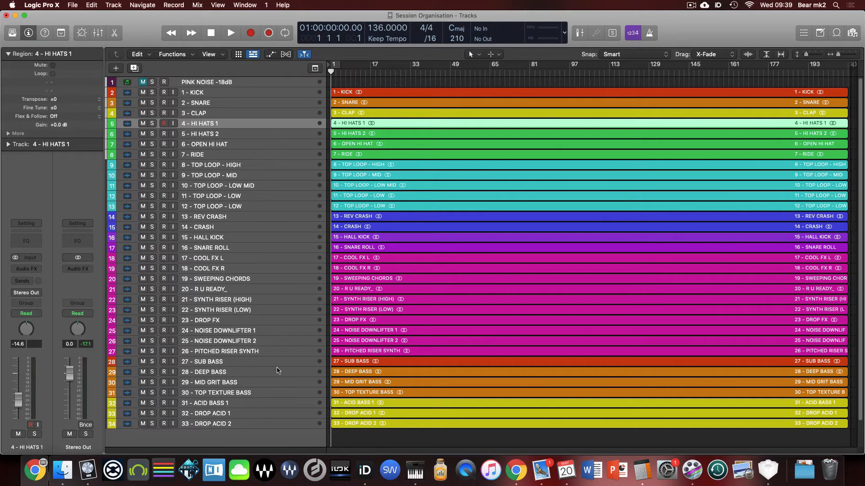
{"action": "left_click", "coordinate": [277, 93]}
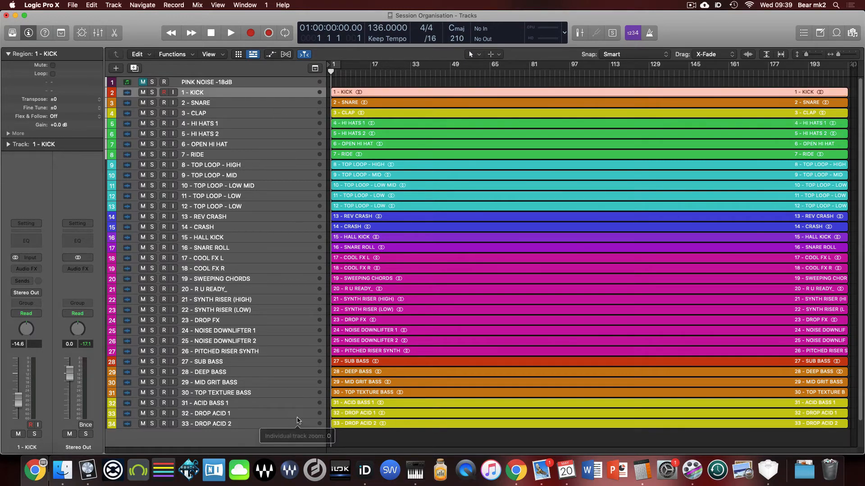
{"action": "key", "text": "super+a"}
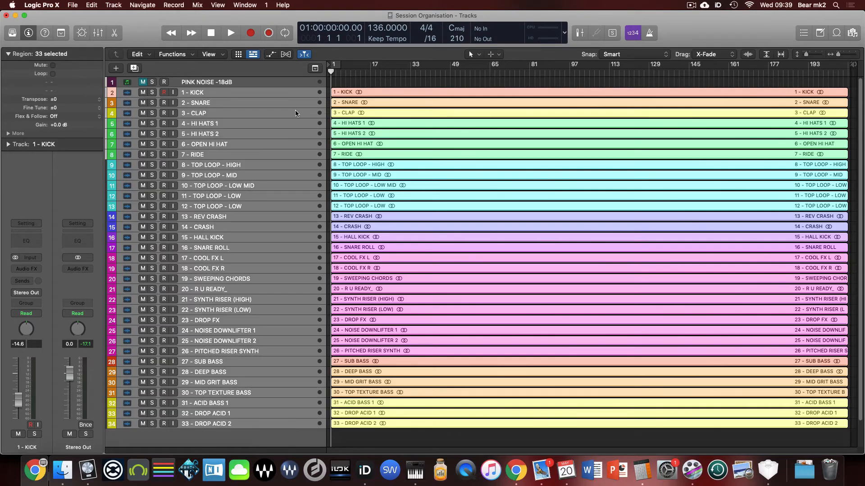
{"action": "key", "text": "x"}
{"action": "left_click", "coordinate": [193, 261]}
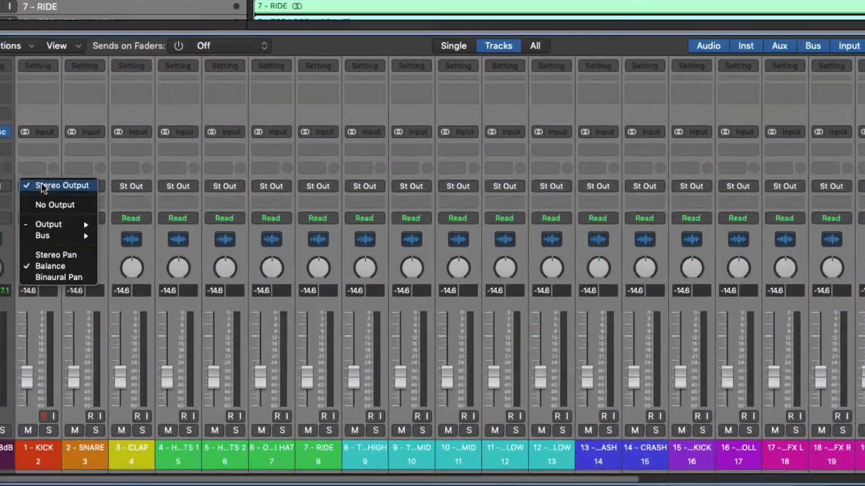
{"action": "mouse_move", "coordinate": [201, 293]}
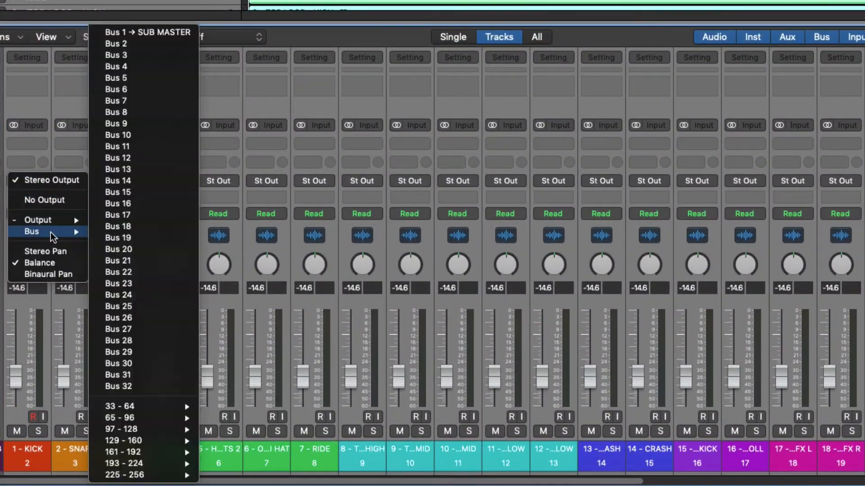
{"action": "left_click", "coordinate": [142, 32]}
Rename the Aux 1 channel strip in the mixer as SUB MASTER.
{"action": "scroll", "coordinate": [353, 242], "scroll_direction": "right", "scroll_amount": 15}
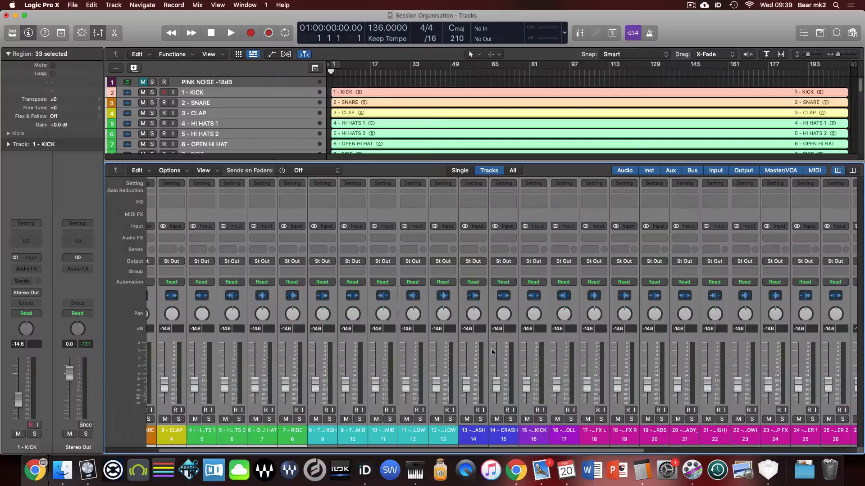
{"action": "scroll", "coordinate": [492, 351], "scroll_direction": "right", "scroll_amount": 15}
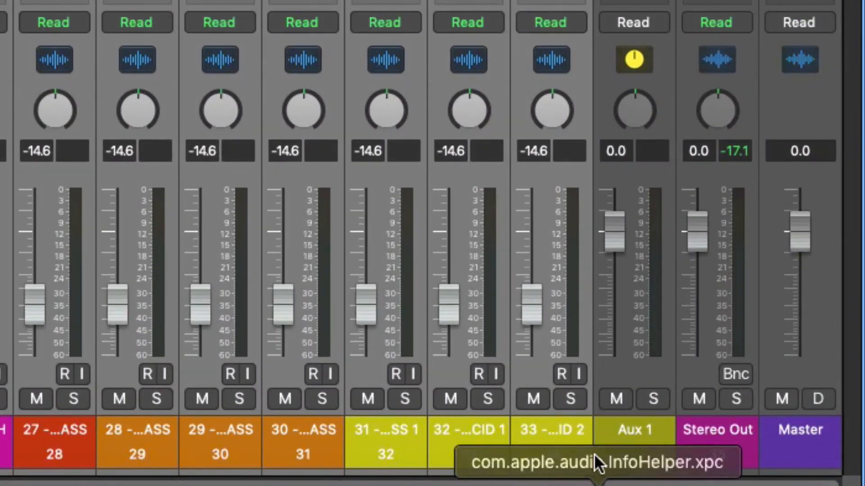
{"action": "left_click", "coordinate": [604, 453]}
{"action": "double_click", "coordinate": [644, 429]}
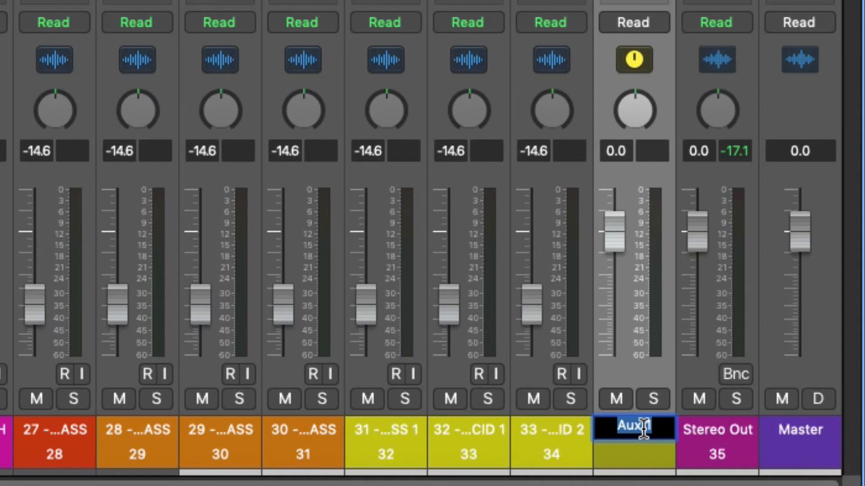
{"action": "type", "text": "s"}
{"action": "key", "text": "BackSpace"}
{"action": "type", "text": "SUB MASTER"}
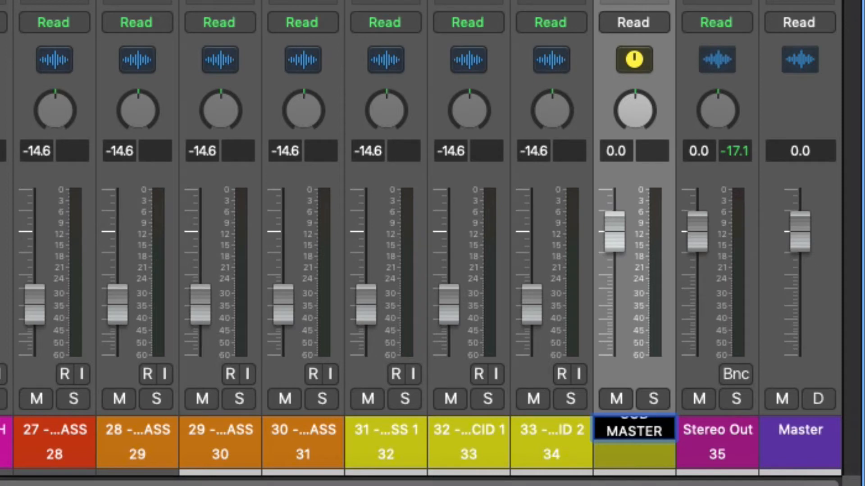
Rename the Stereo Out channel strip as OUTPUT.
{"action": "key", "text": "Tab"}
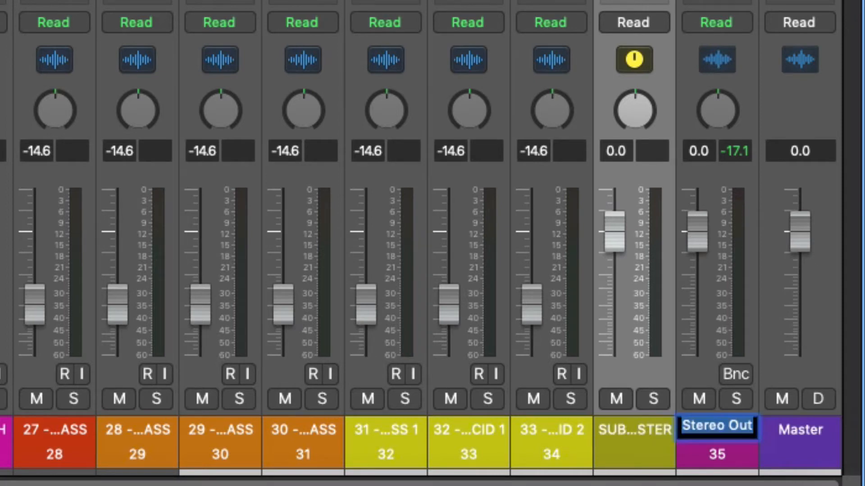
{"action": "type", "text": "STER"}
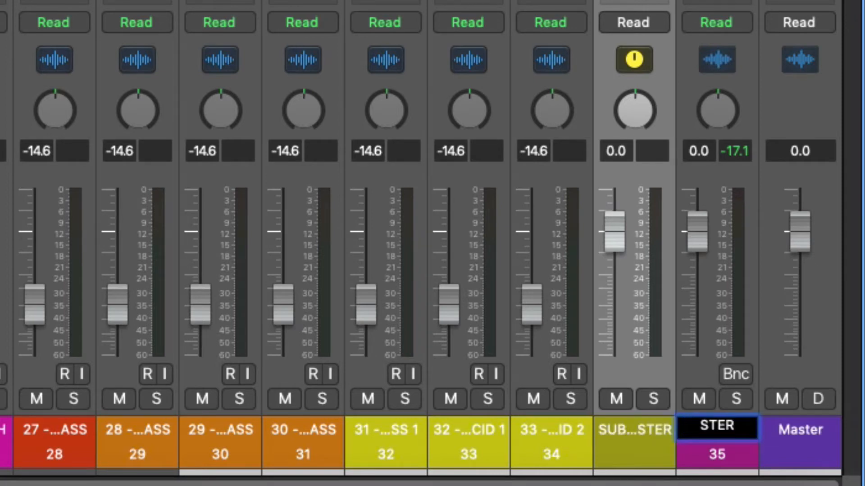
{"action": "key", "text": "BackSpace"}
{"action": "key", "text": "BackSpace"}
{"action": "key", "text": "BackSpace"}
{"action": "key", "text": "BackSpace"}
{"action": "type", "text": "OUTPUT"}
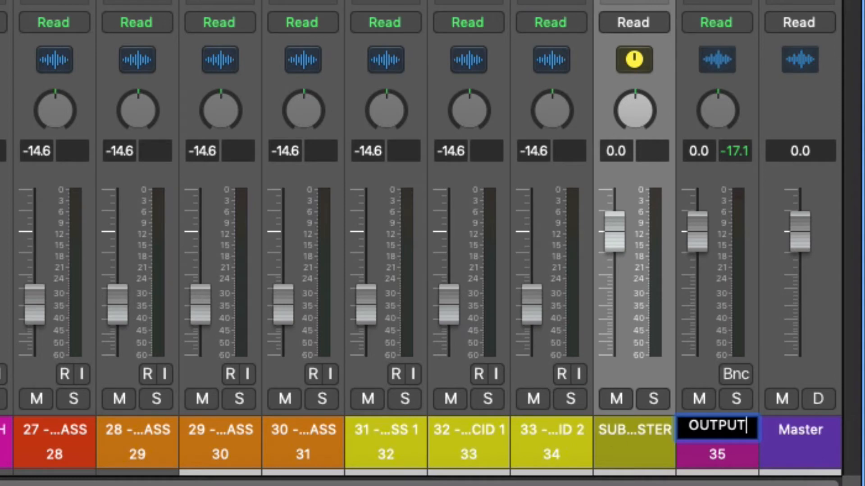
Add the SUB MASTER channel to the track list and color its track dark purple.
{"action": "left_click", "coordinate": [592, 422]}
{"action": "left_click", "coordinate": [602, 423]}
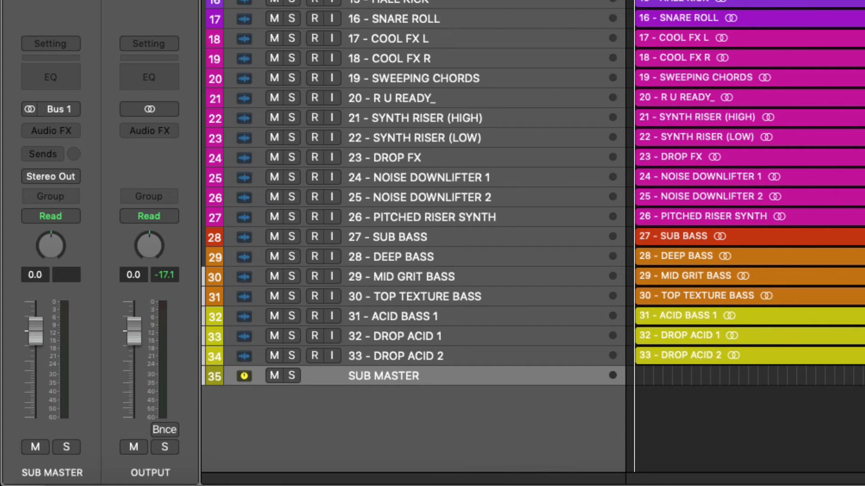
{"action": "scroll", "coordinate": [707, 122], "scroll_direction": "up", "scroll_amount": 3}
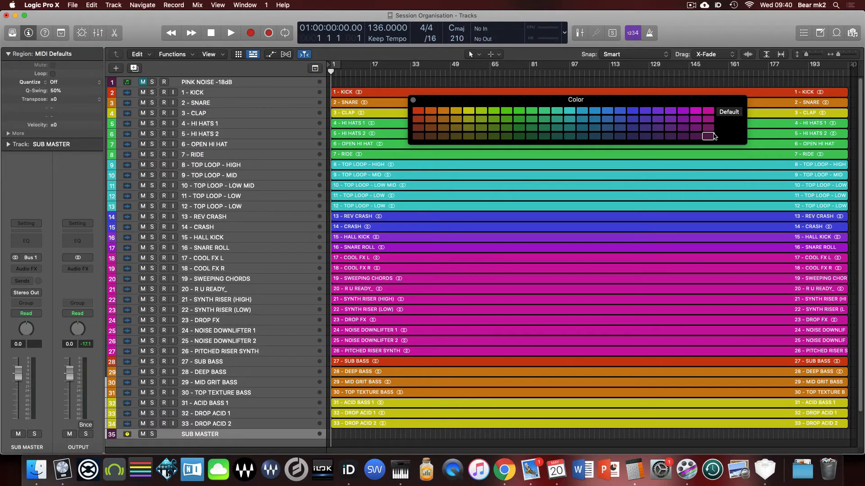
{"action": "left_click", "coordinate": [413, 100]}
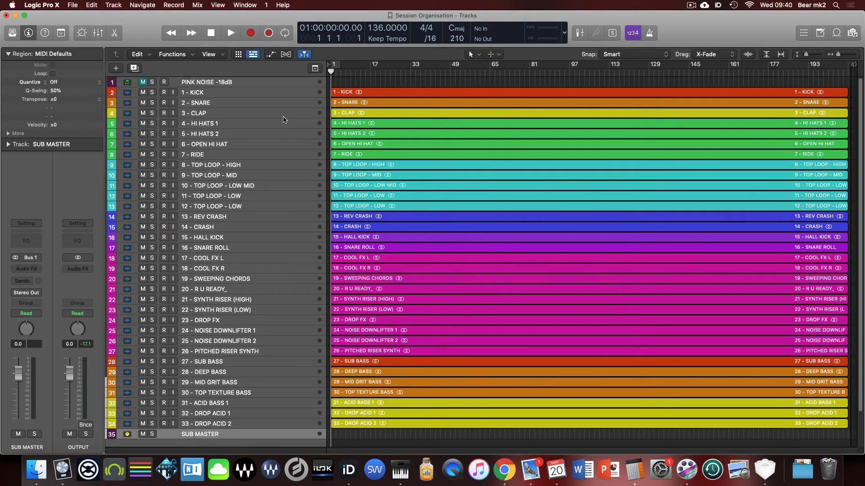
Create a track header for the OUTPUT channel strip by enabling its automation Read mode.
{"action": "key", "text": "2"}
{"action": "key", "text": "1"}
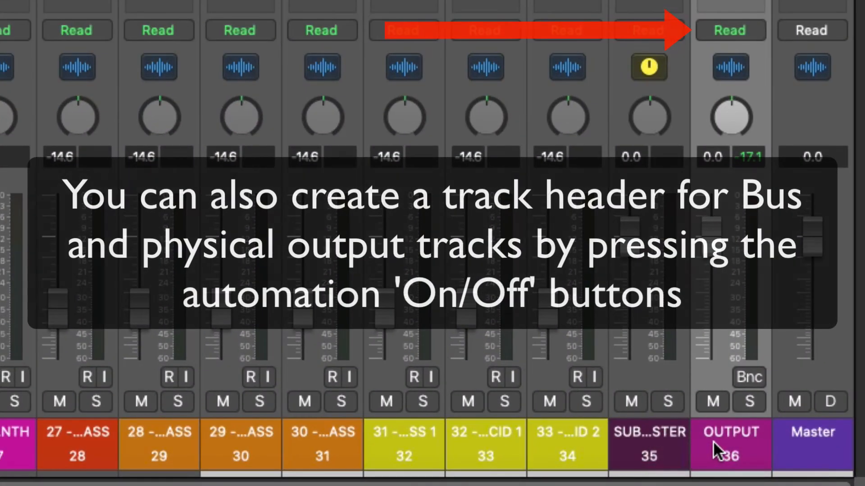
{"action": "left_click", "coordinate": [713, 442]}
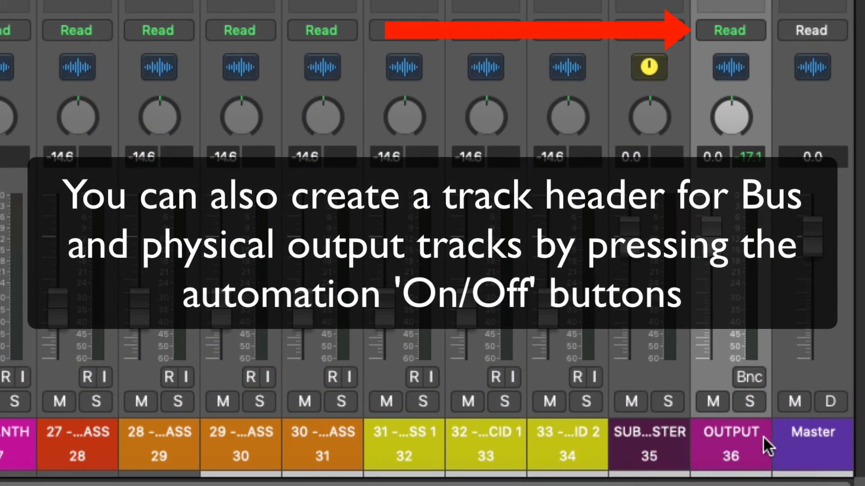
{"action": "left_click", "coordinate": [709, 30]}
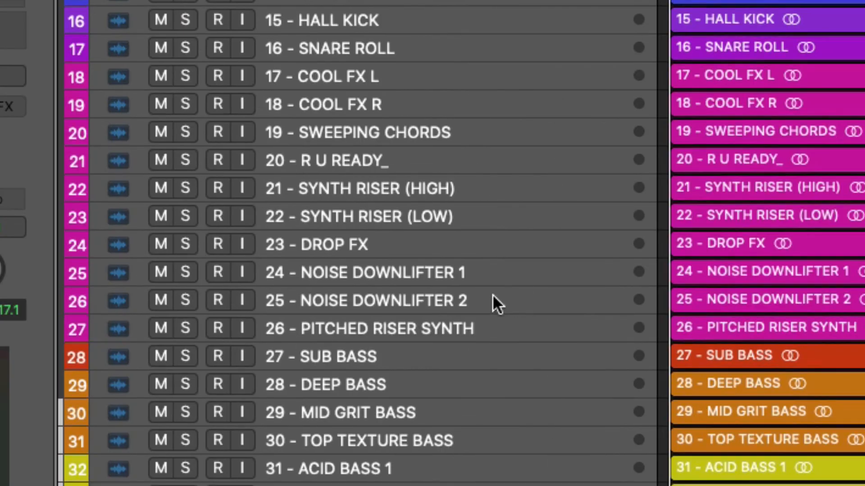
Examine the SUB MASTER and OUTPUT tracks at the end of the track list and their channel strips.
{"action": "scroll", "coordinate": [492, 294], "scroll_direction": "down", "scroll_amount": 5}
{"action": "left_click", "coordinate": [336, 429]}
{"action": "left_click", "coordinate": [341, 456]}
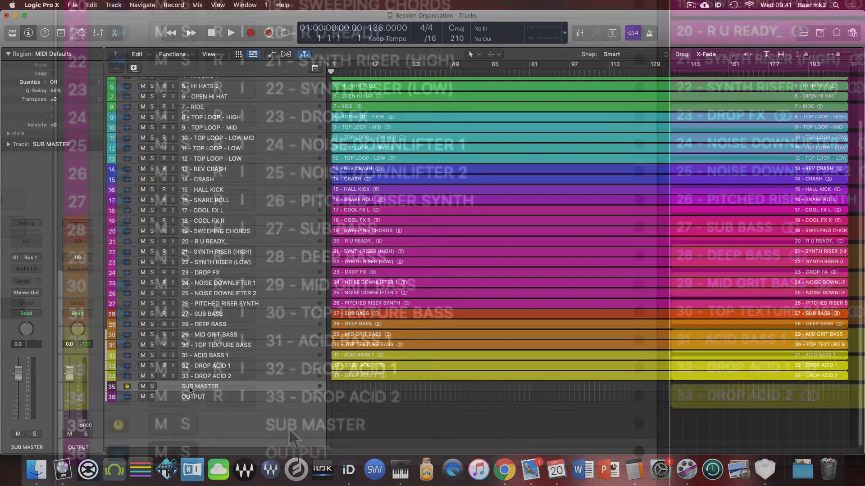
{"action": "left_click", "coordinate": [297, 425]}
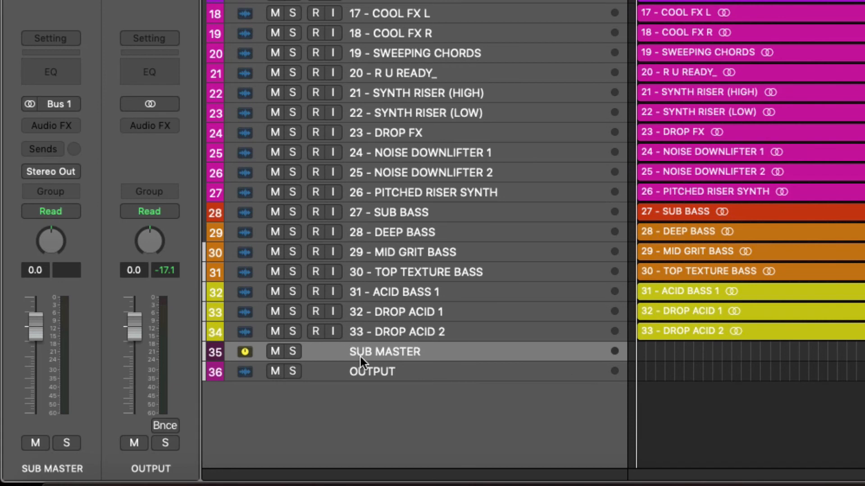
{"action": "left_click", "coordinate": [378, 375]}
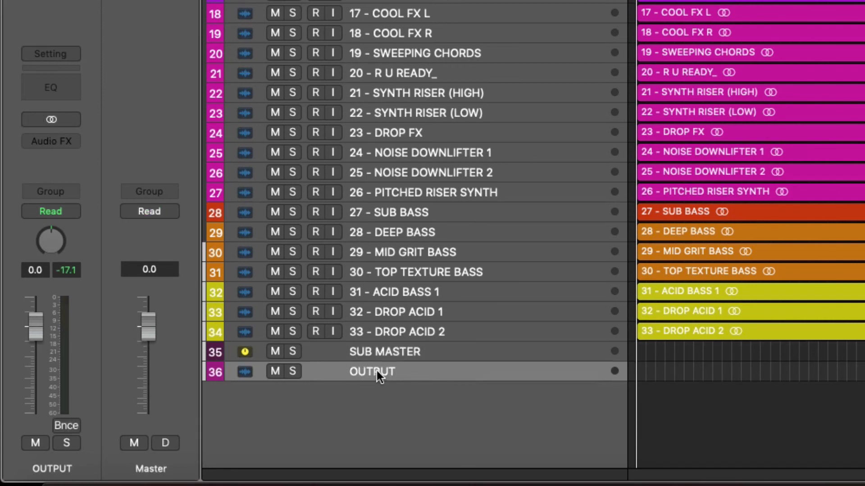
{"action": "left_click", "coordinate": [383, 356]}
Create a new audio track between SUB MASTER and OUTPUT and name it REF TRACK.
{"action": "left_click", "coordinate": [385, 376]}
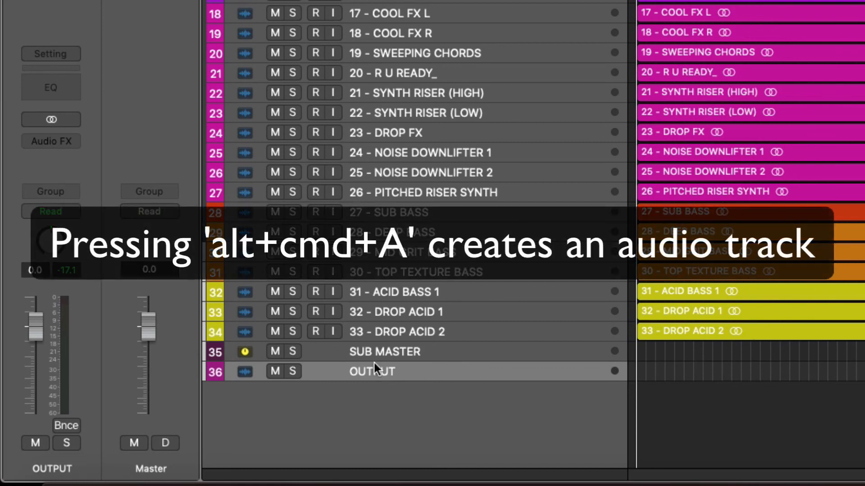
{"action": "key", "text": "alt+super+a"}
{"action": "double_click", "coordinate": [378, 374]}
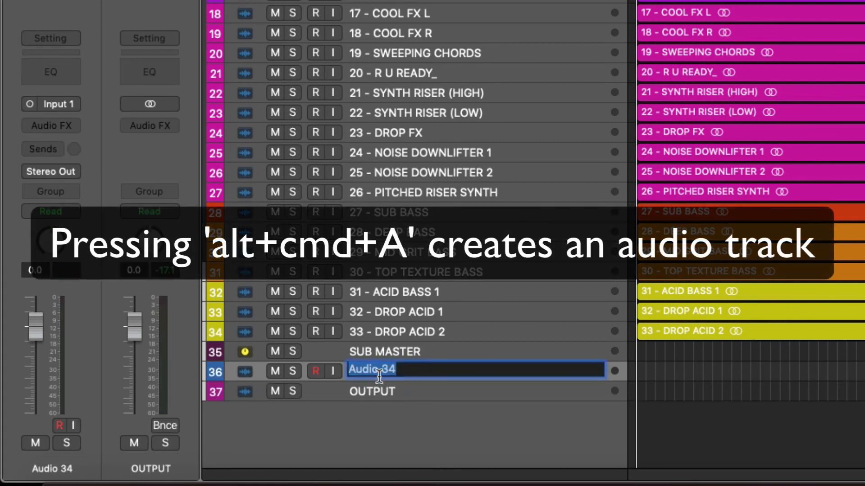
{"action": "type", "text": "REF"}
{"action": "type", "text": "TRACK"}
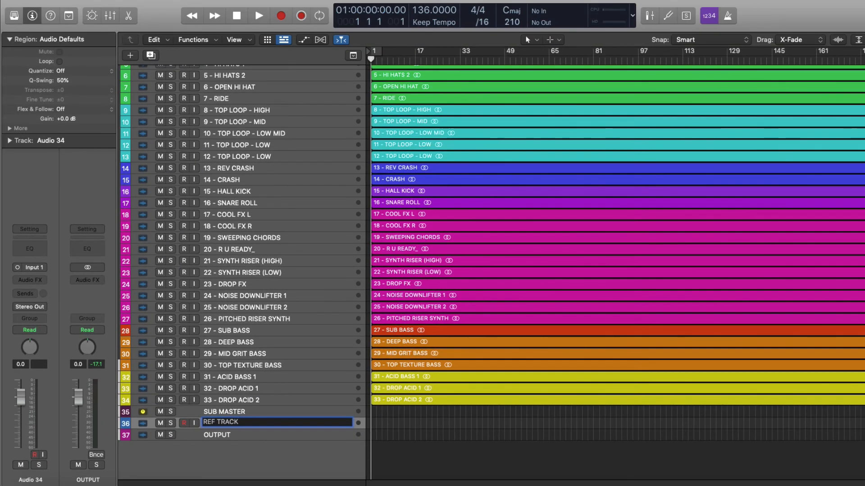
{"action": "key", "text": "Return"}
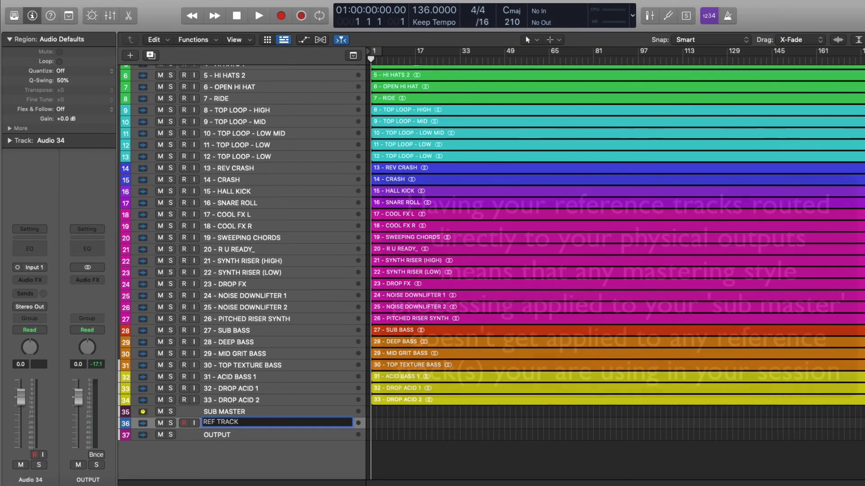
Color the REF TRACK magenta and the OUTPUT track dark purple.
{"action": "key", "text": "alt+c"}
{"action": "key", "text": "alt+c"}
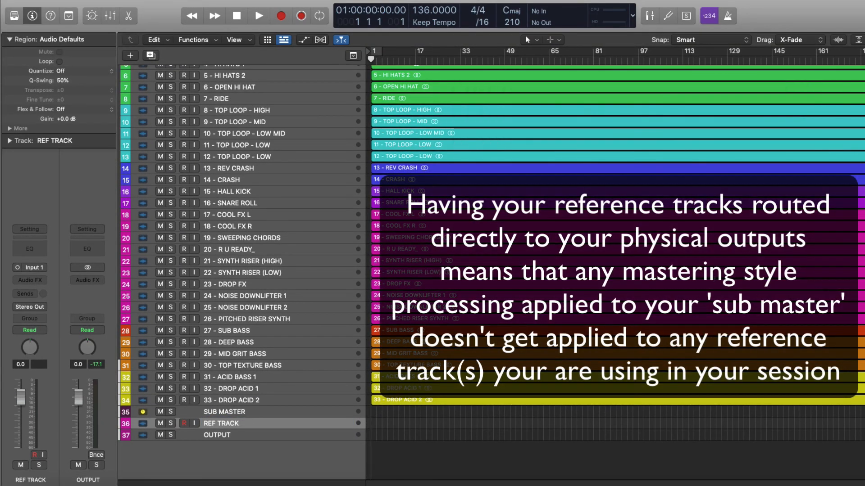
{"action": "left_click", "coordinate": [237, 439]}
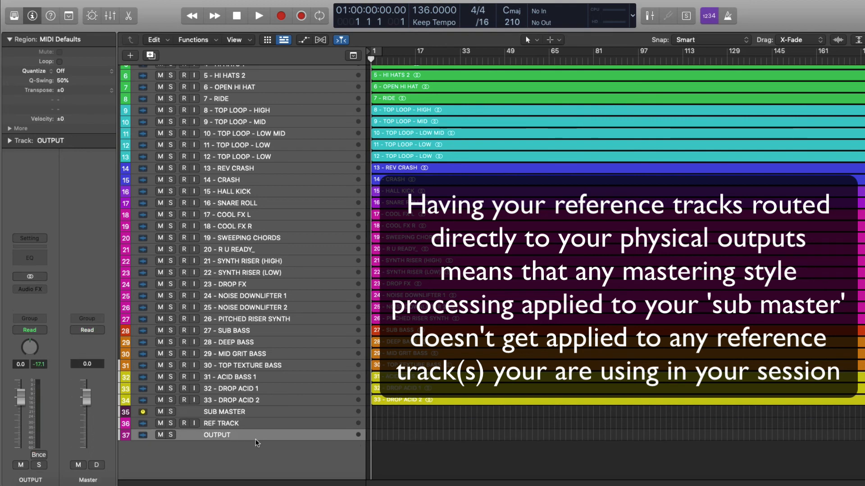
{"action": "key", "text": "alt+c"}
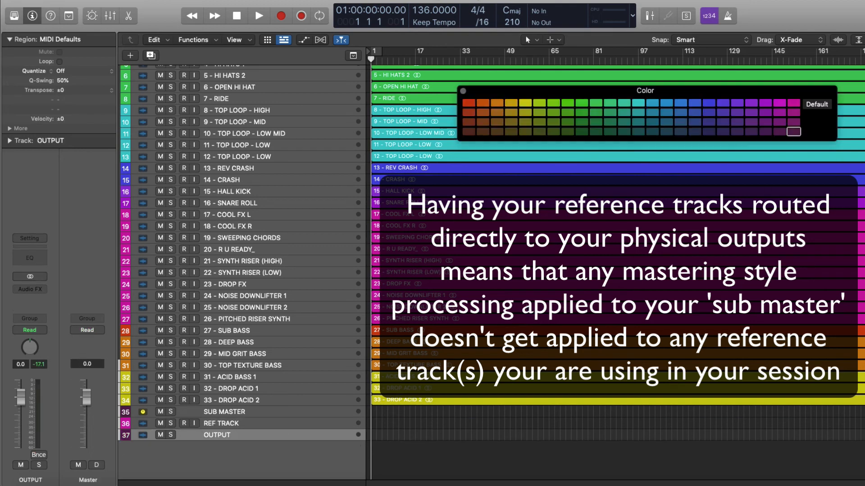
{"action": "key", "text": "alt+c"}
Compare the output routing of the REF TRACK and SUB MASTER channels with the OUTPUT channel.
{"action": "left_click", "coordinate": [219, 423]}
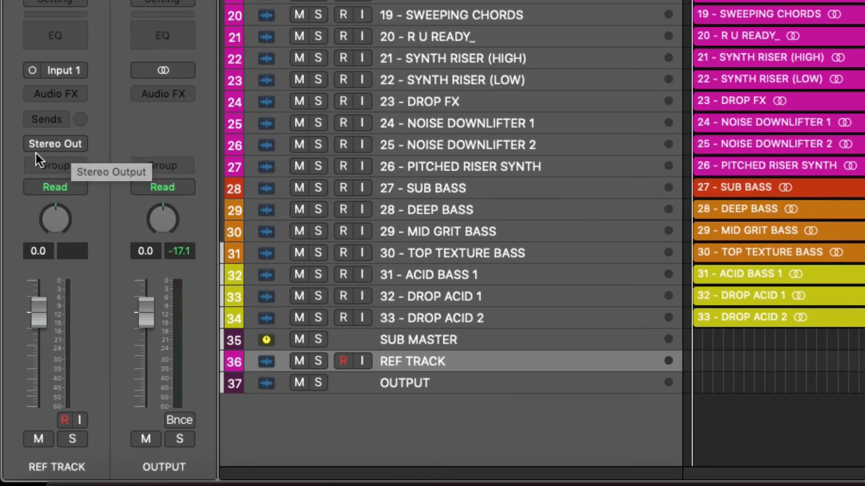
{"action": "left_click", "coordinate": [452, 384]}
{"action": "left_click", "coordinate": [421, 361]}
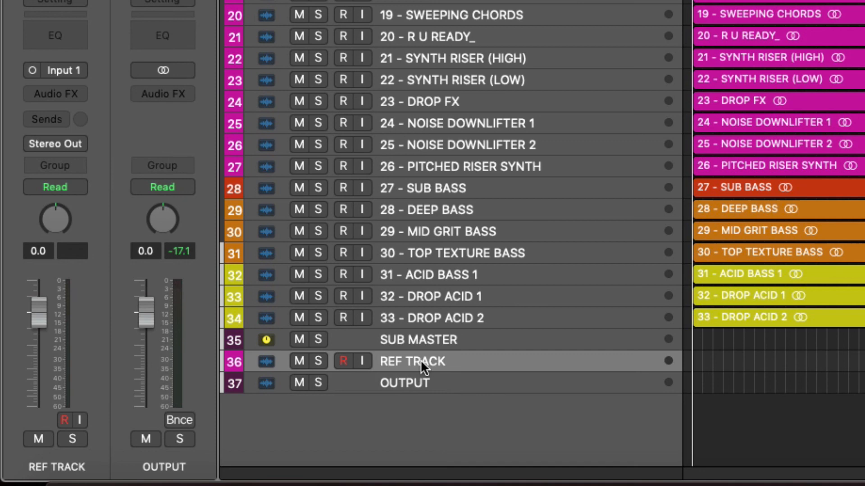
{"action": "left_click", "coordinate": [434, 335]}
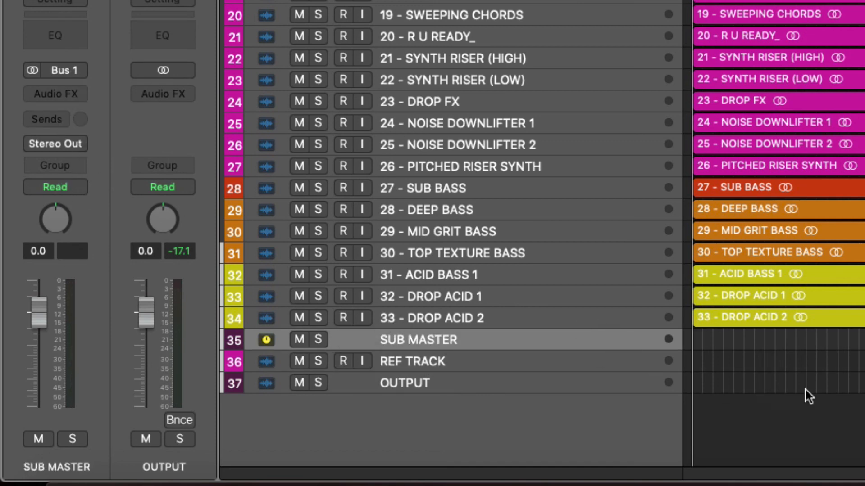
{"action": "scroll", "coordinate": [613, 28], "scroll_direction": "up", "scroll_amount": 5}
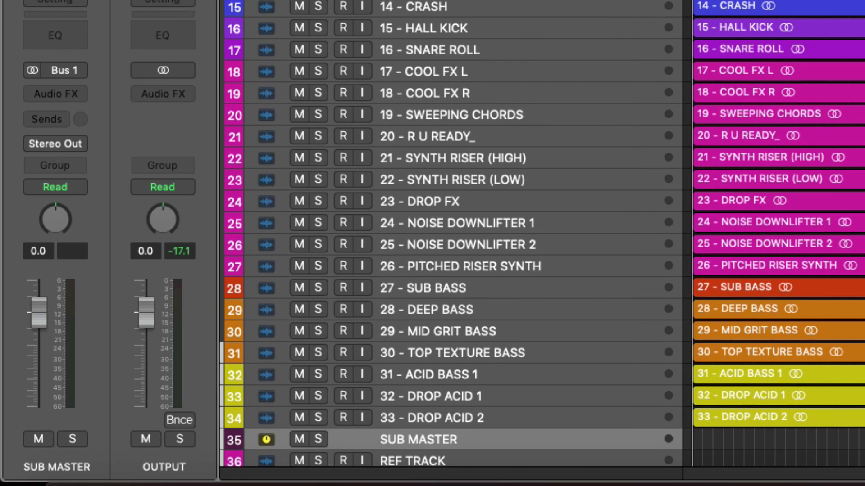